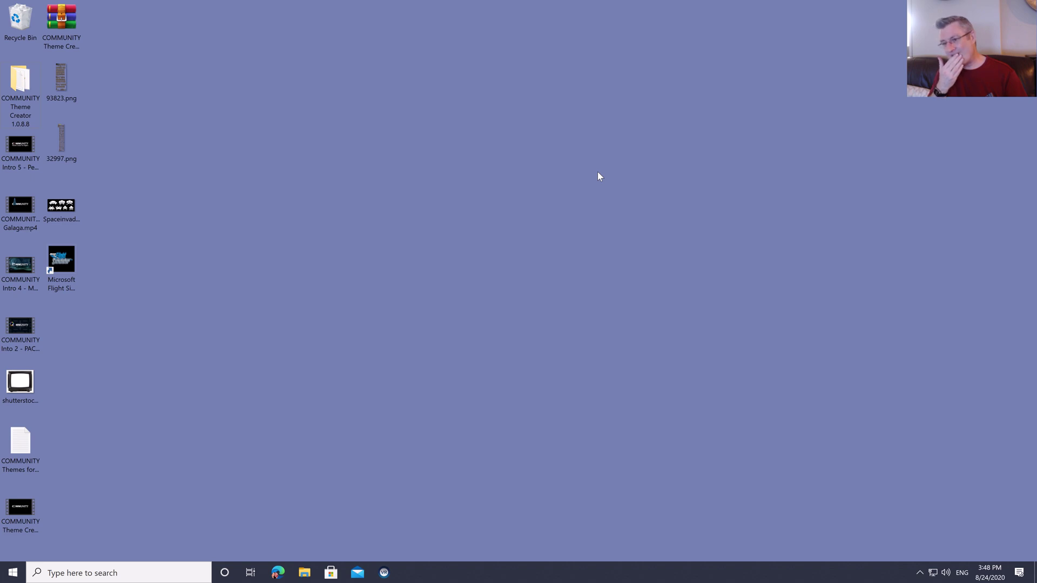
Step: Launch COMMUNITY Theme Creator and check its version 1.0.8.8 under Help > About
key("super")
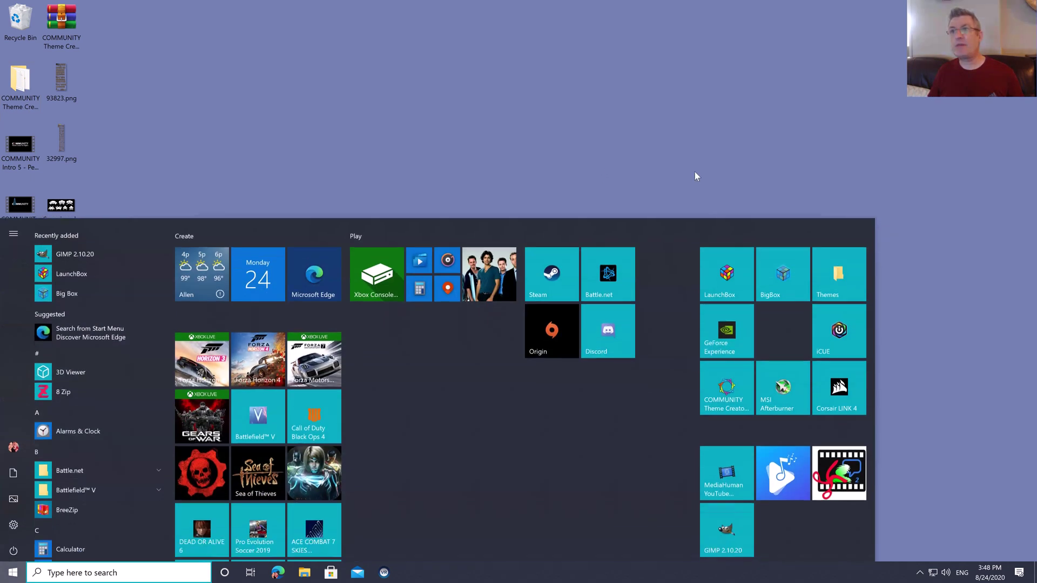
key("super")
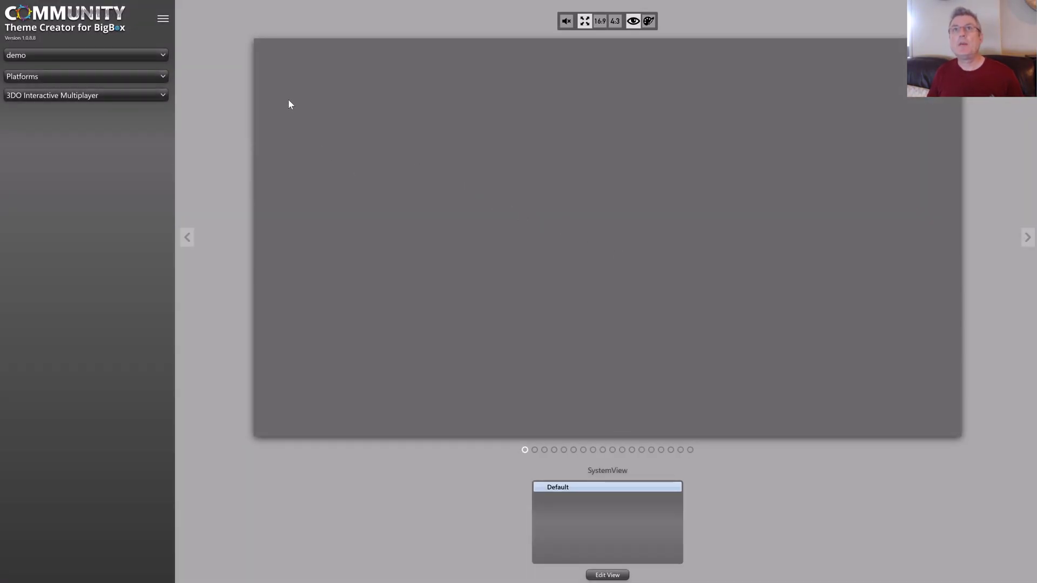
left_click(163, 18)
mouse_move(190, 178)
left_click(401, 179)
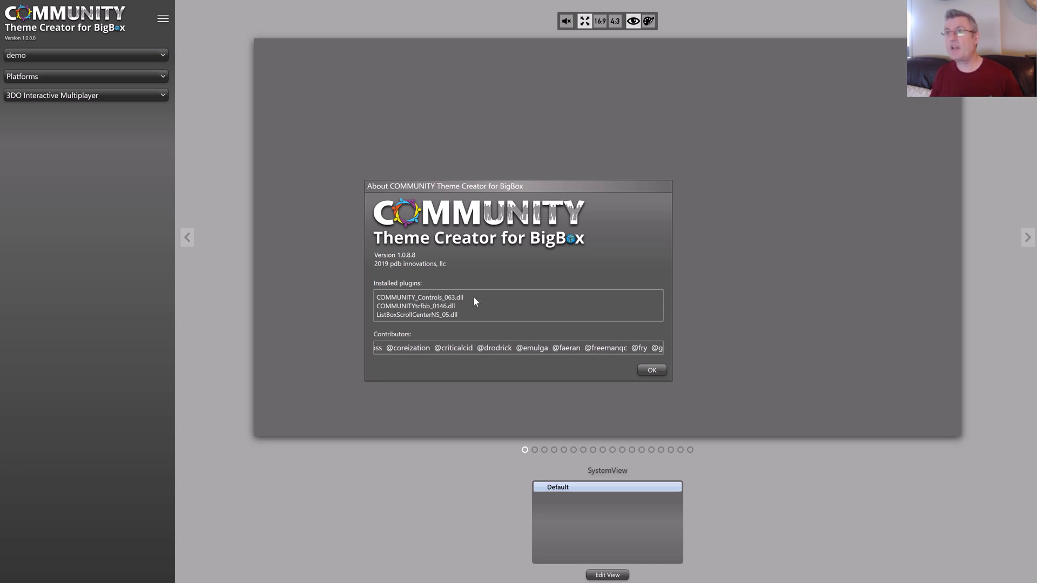
Step: Open TextGamesView for editing and move the game list down to the screen bottom
key("Escape")
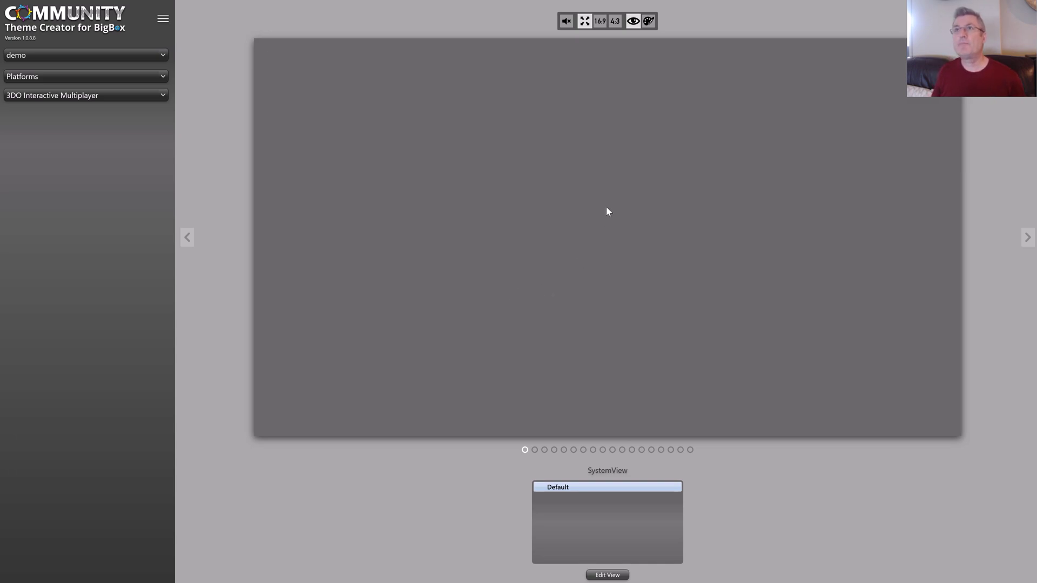
left_click(623, 450)
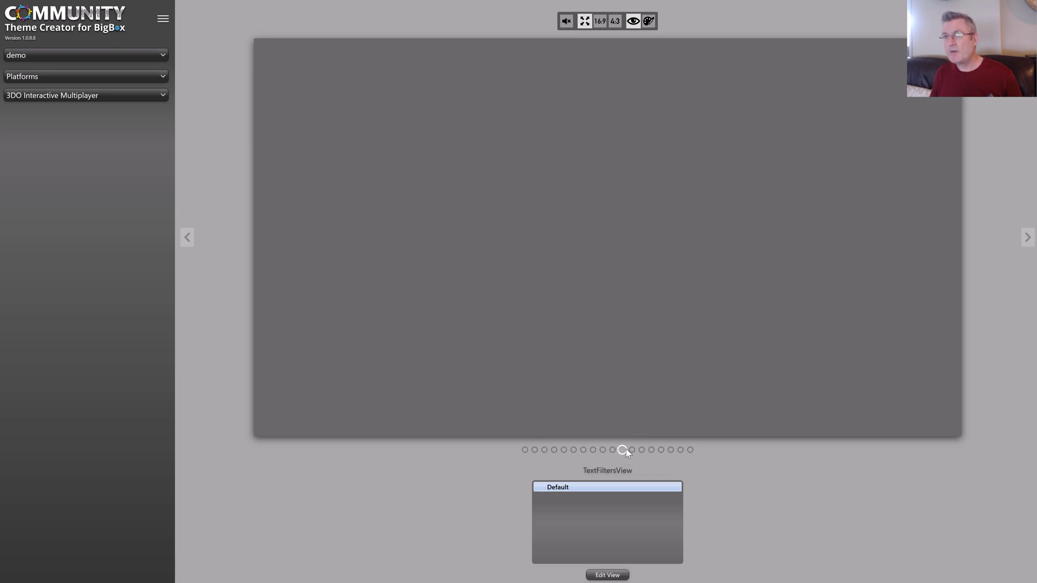
left_click(632, 449)
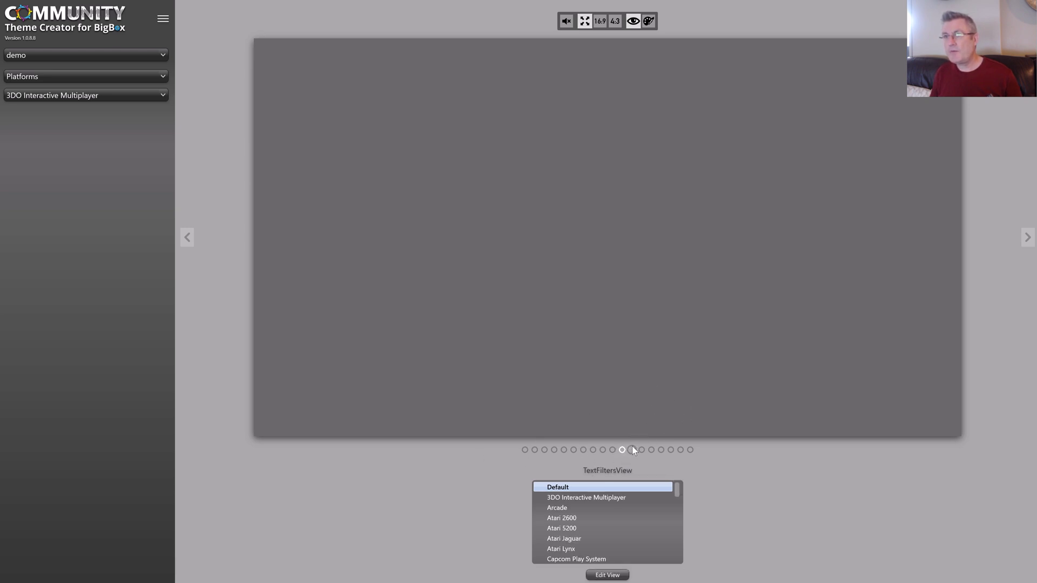
left_click(607, 575)
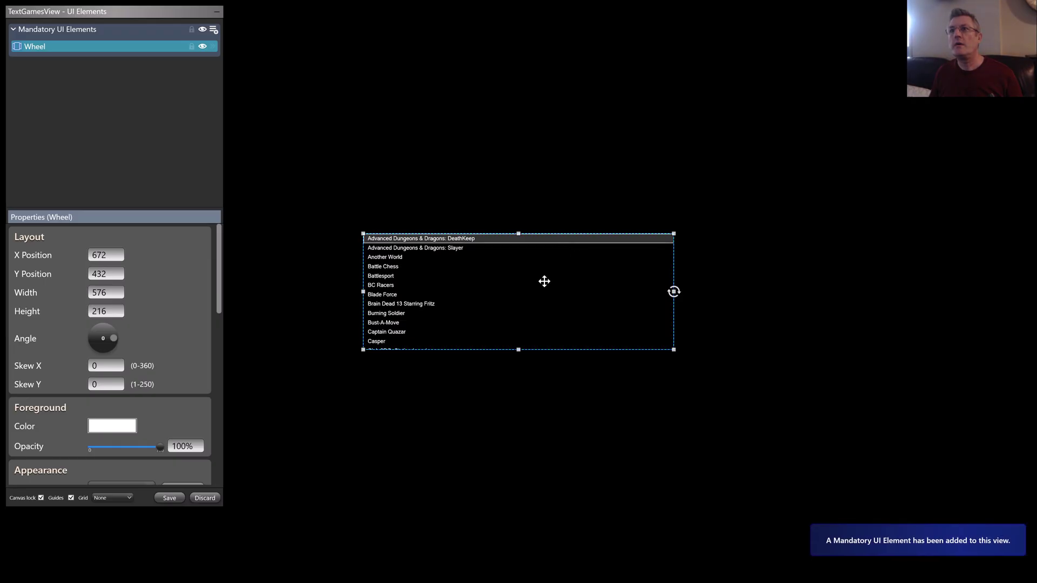
left_click_drag(544, 280, 559, 541)
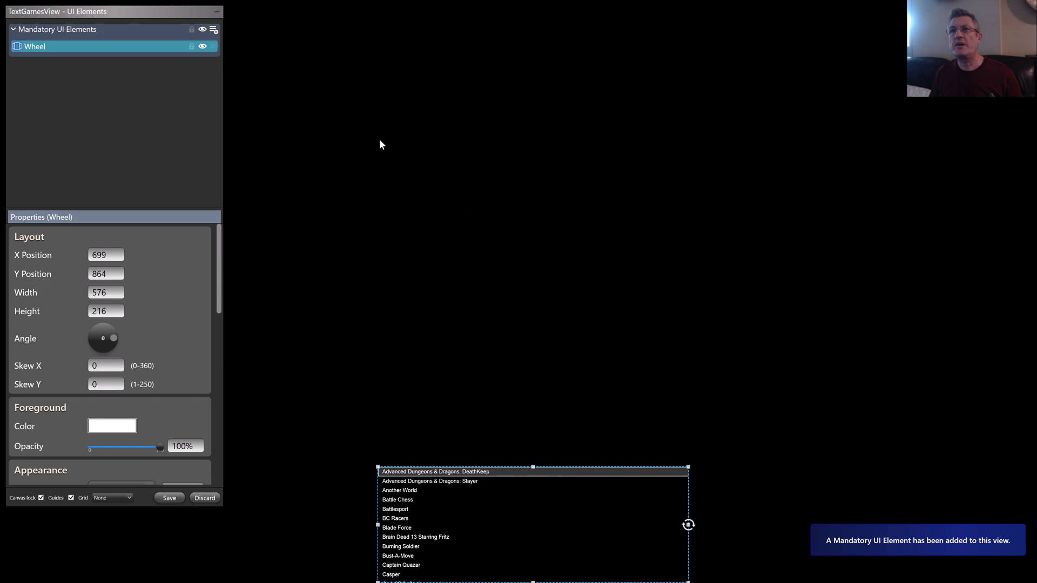
Step: Add a full-screen Image element showing each game's Fan art from metadata
left_click(214, 33)
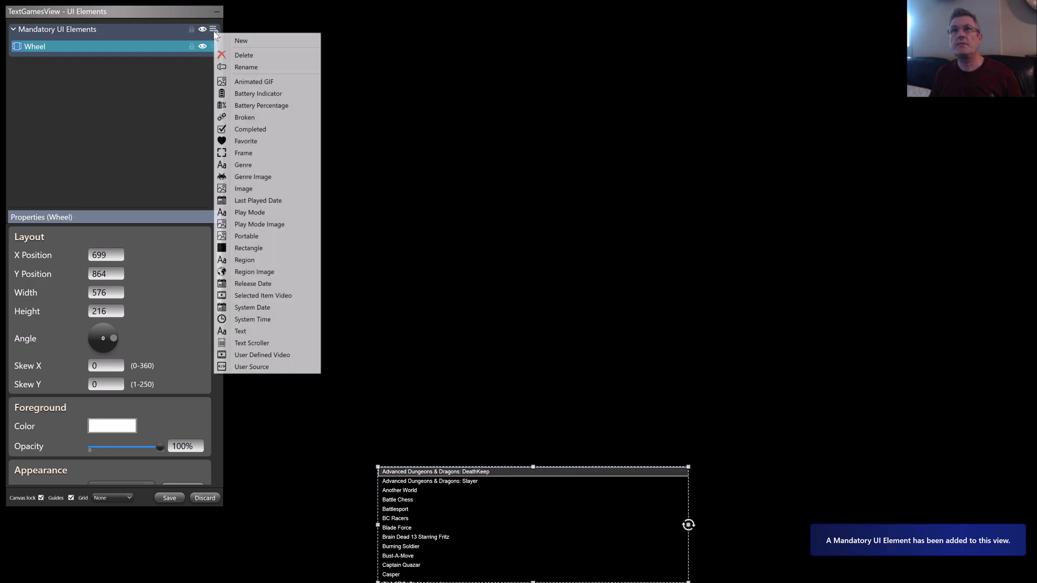
left_click(259, 187)
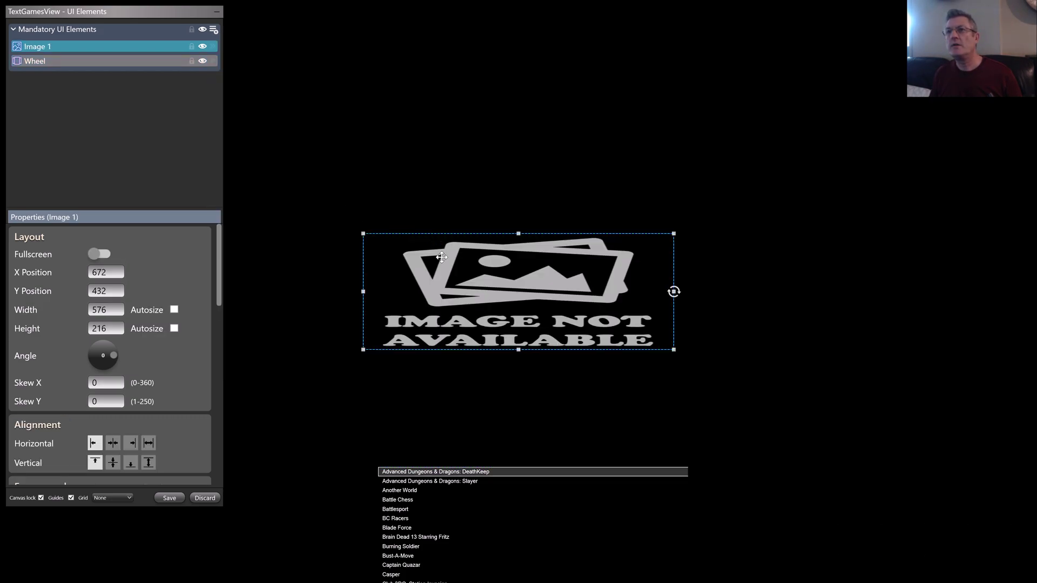
left_click_drag(388, 278, 400, 234)
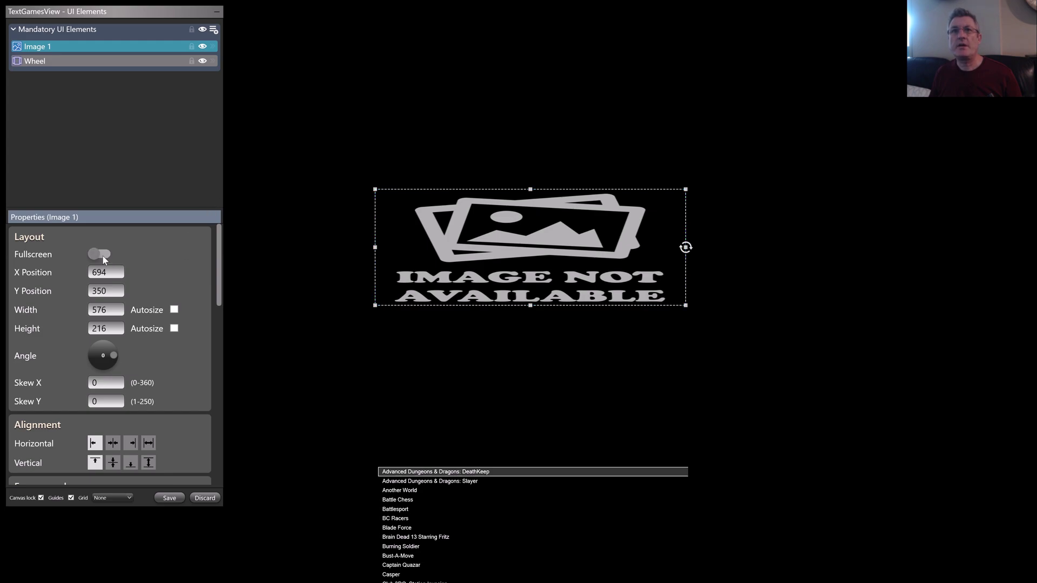
left_click(102, 256)
scroll(186, 283, "down", 5)
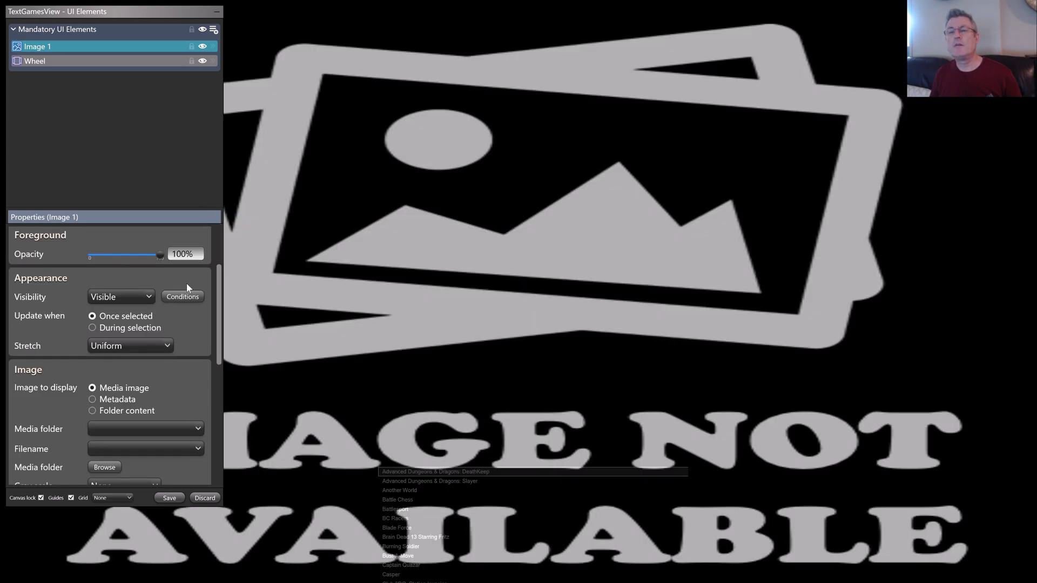
scroll(186, 288, "down", 1)
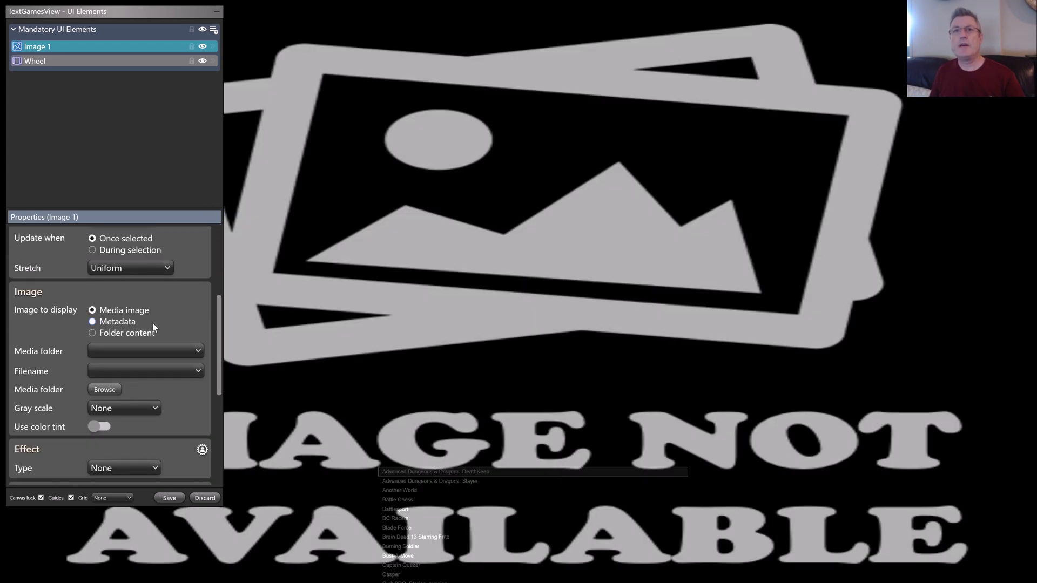
left_click(131, 323)
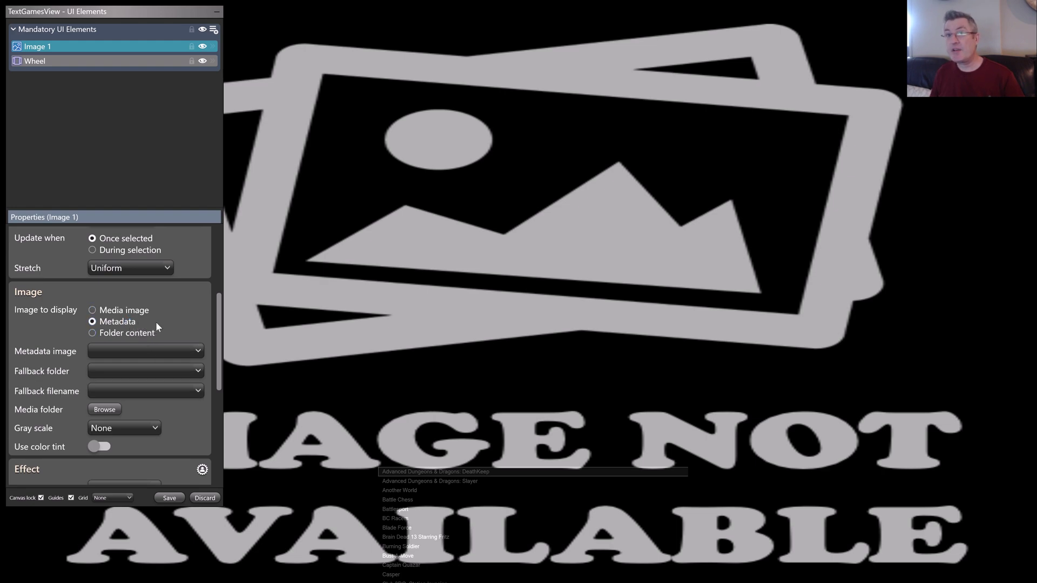
left_click(151, 350)
scroll(153, 431, "down", 7)
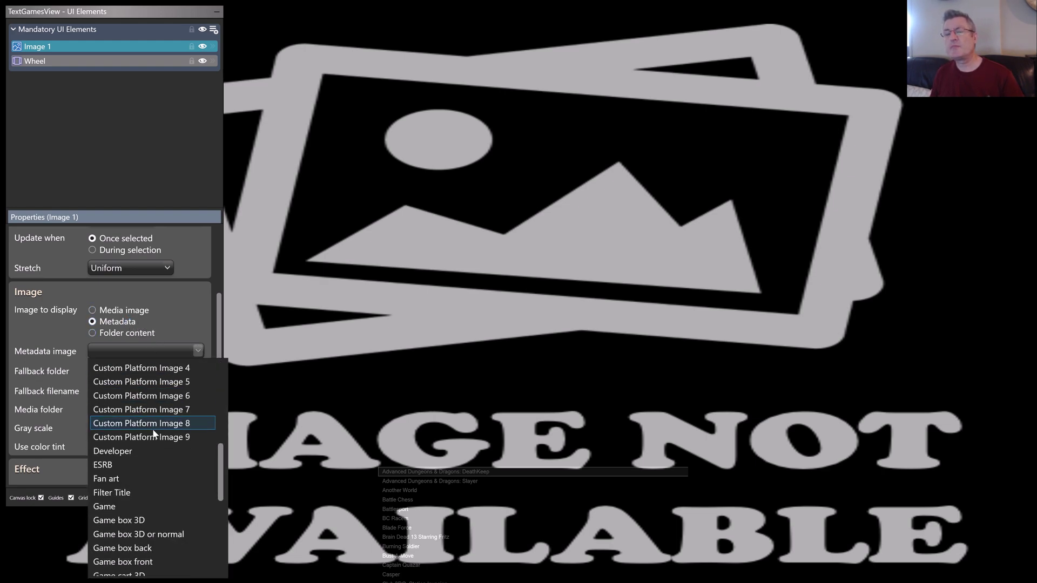
left_click(142, 476)
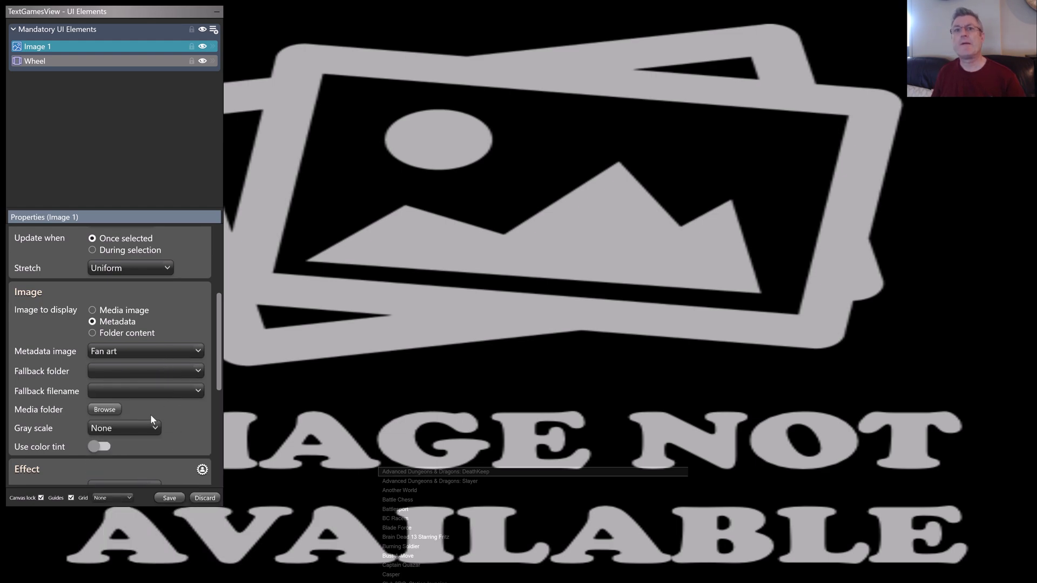
Step: Save the layout and preview Metroid Prime Trilogy on the Nintendo Wii platform
left_click(174, 496)
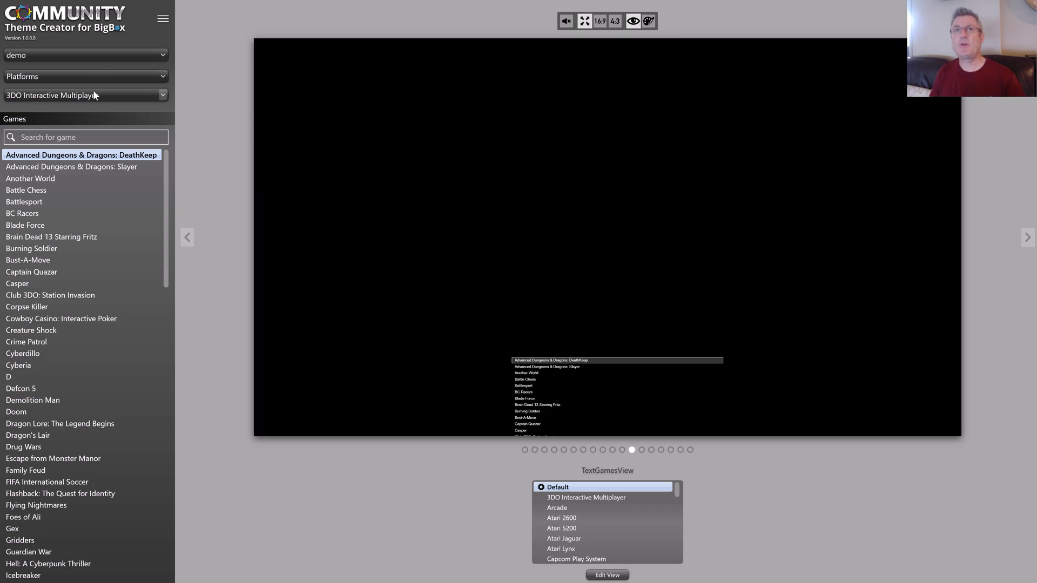
left_click(93, 92)
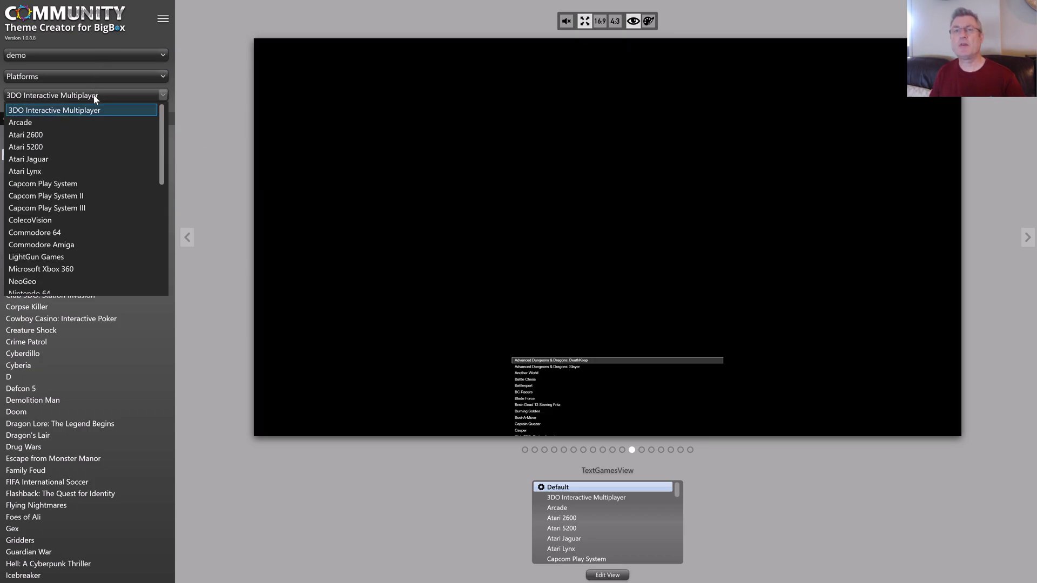
scroll(103, 235, "down", 3)
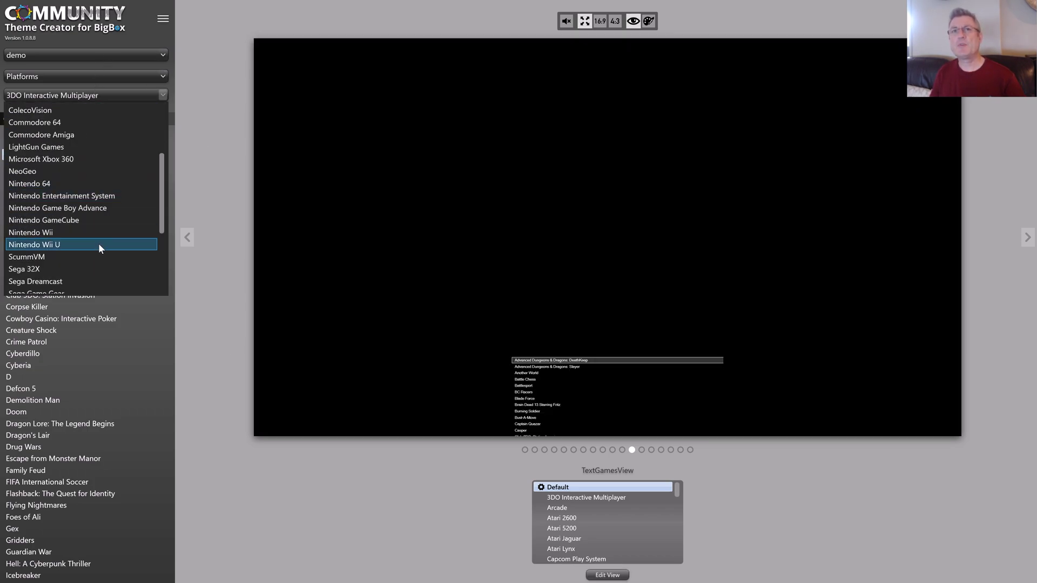
left_click(99, 244)
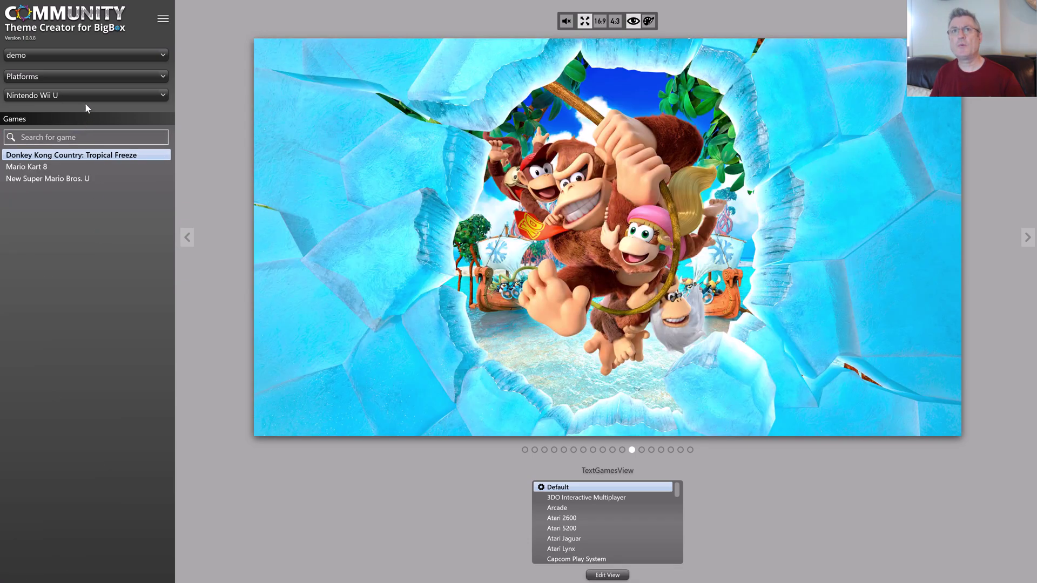
left_click(85, 97)
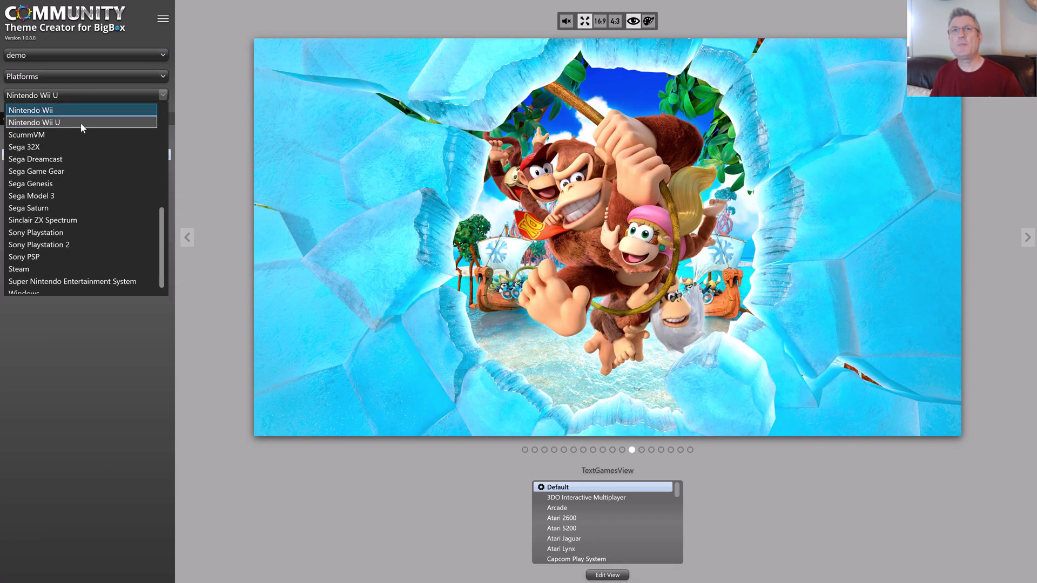
scroll(79, 202, "up", 1)
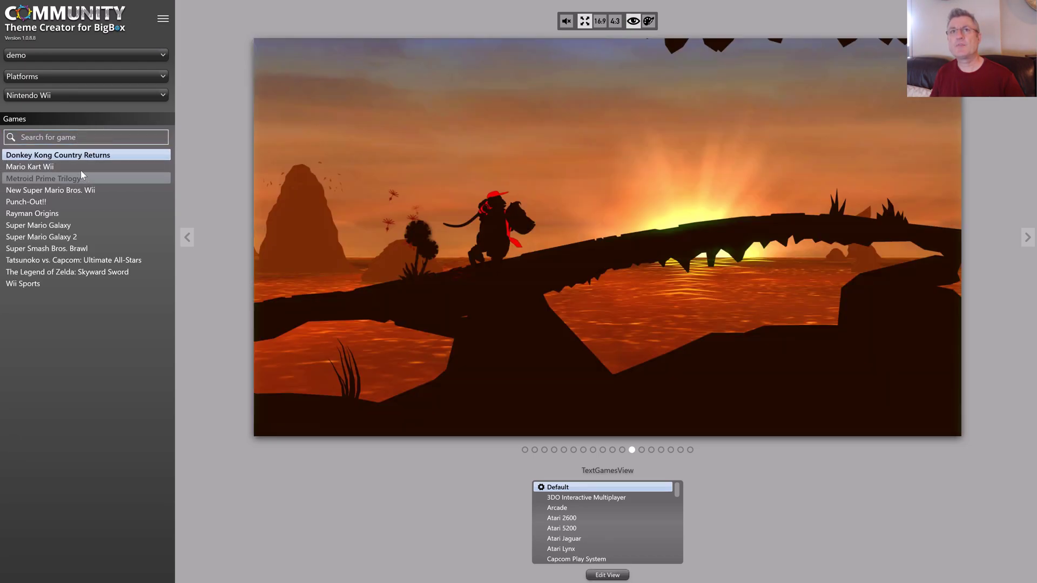
left_click(71, 177)
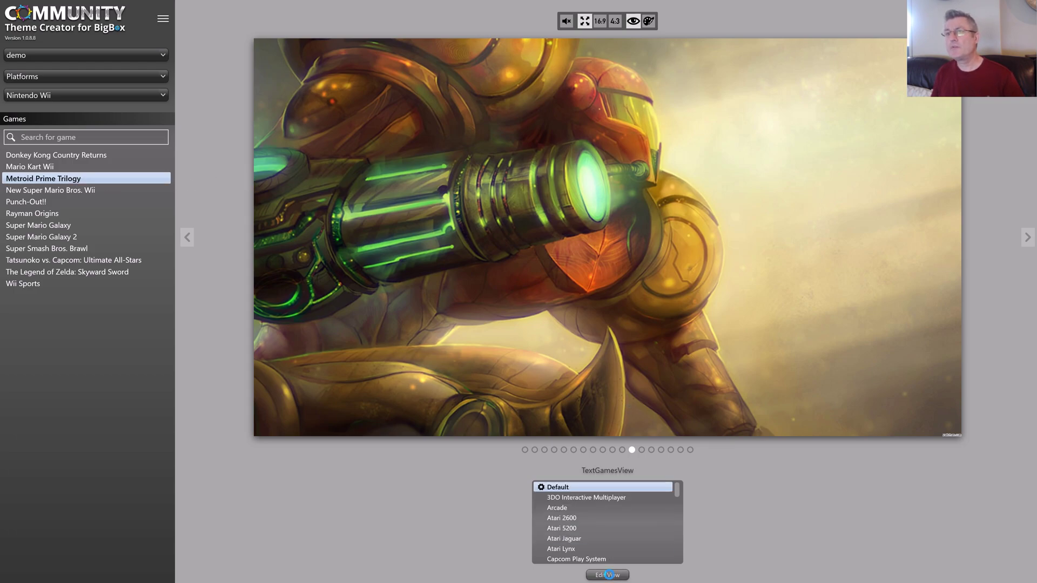
Step: Reopen TextGamesView for editing, dock the panel right, and leave Image 1's gray scale at None
left_click(607, 575)
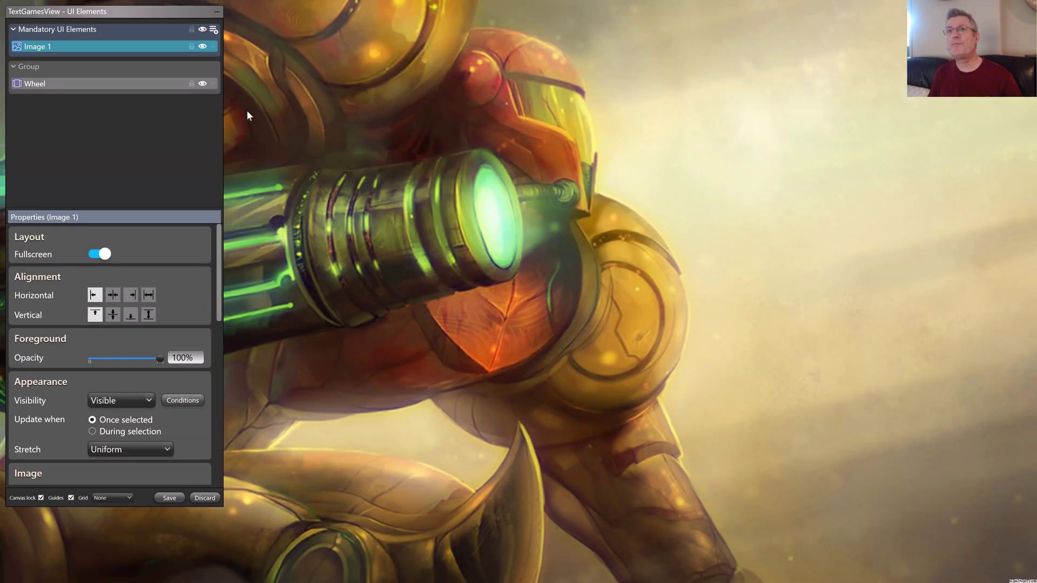
left_click_drag(164, 18, 800, 40)
left_click_drag(862, 284, 873, 367)
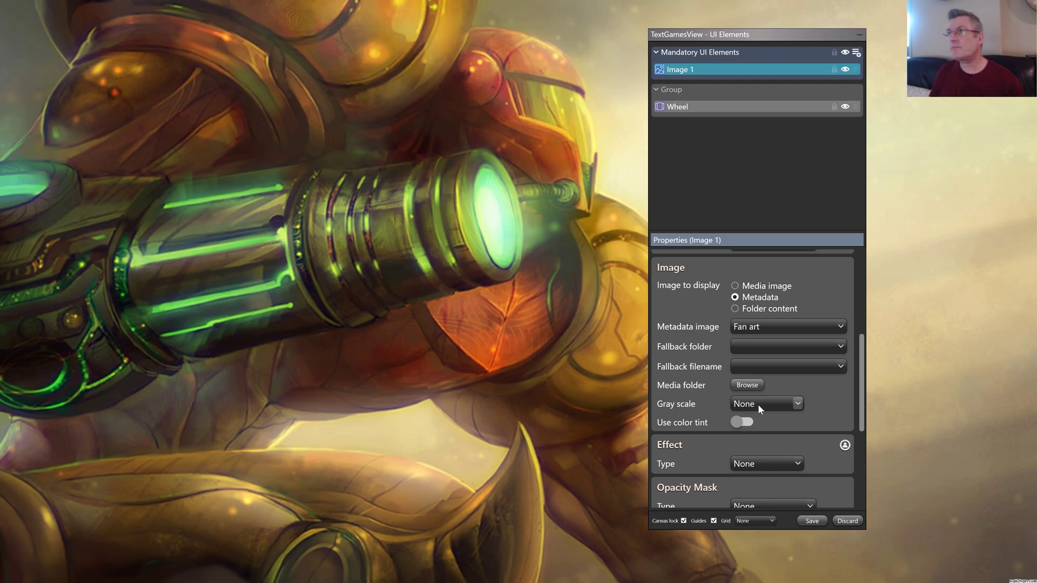
left_click(759, 409)
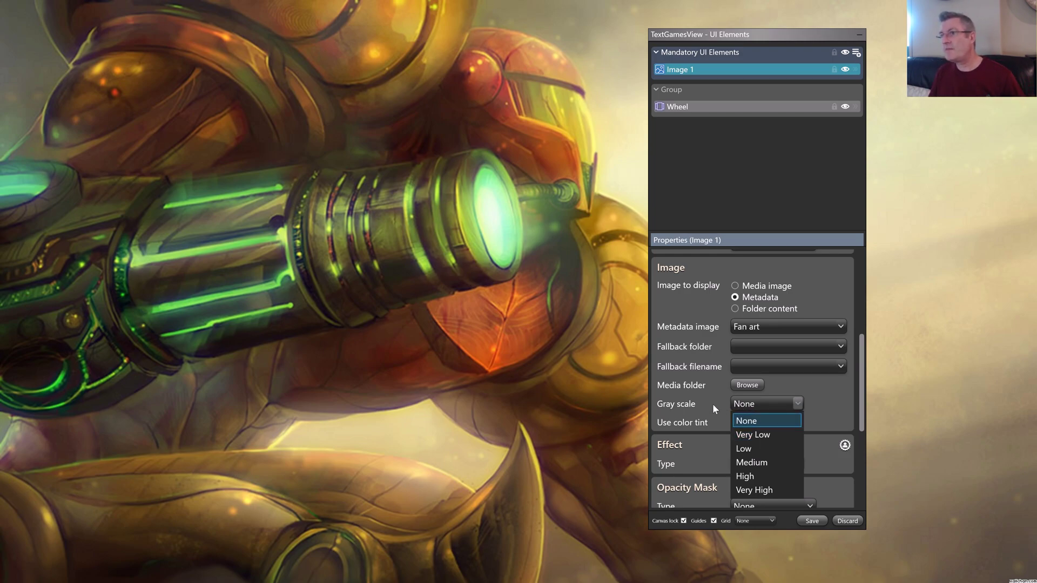
left_click(754, 405)
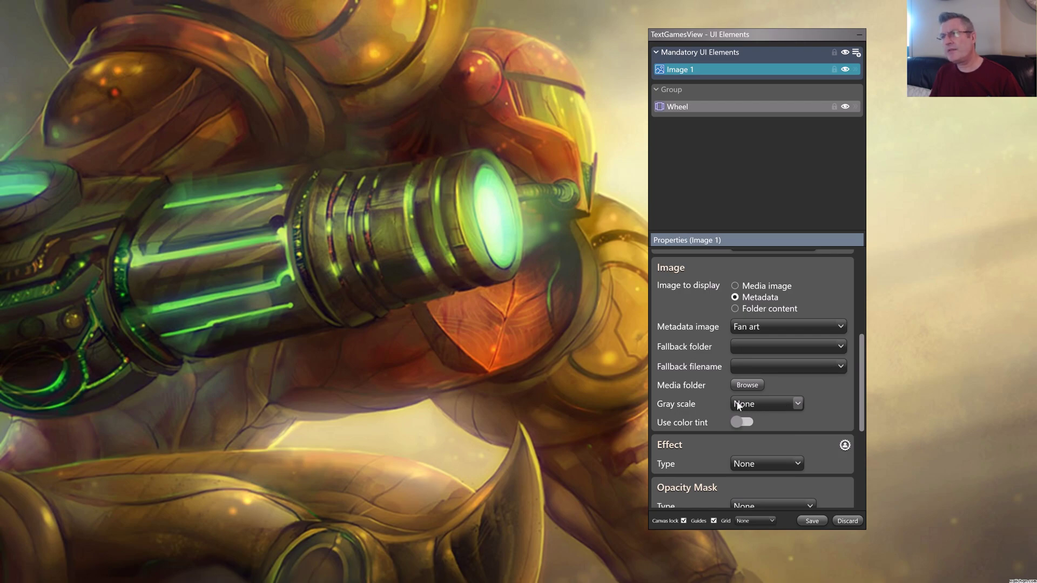
left_click(769, 406)
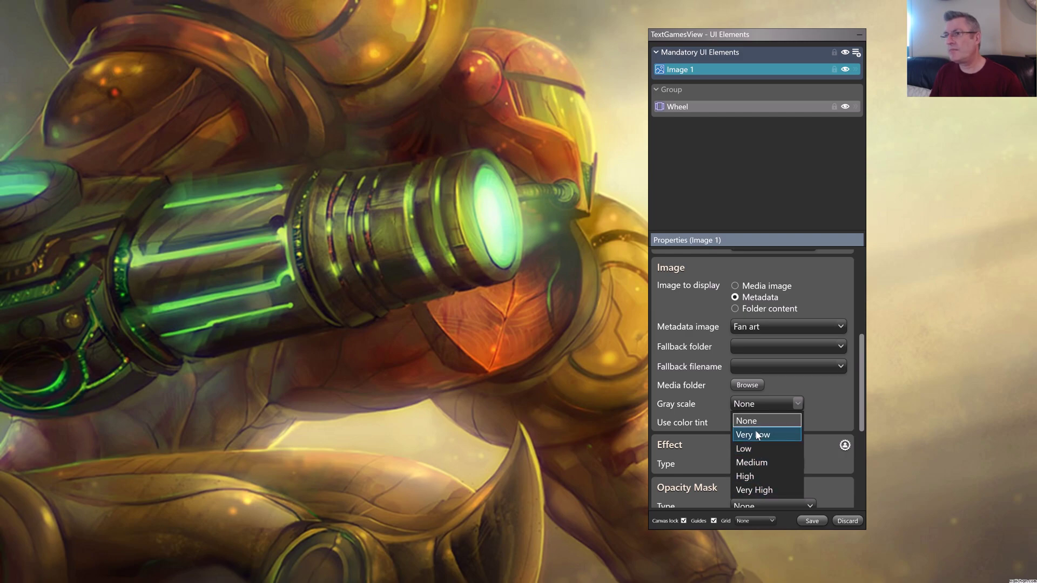
Step: Set Image 1's gray scale to High after briefly trying Very Low
left_click(821, 405)
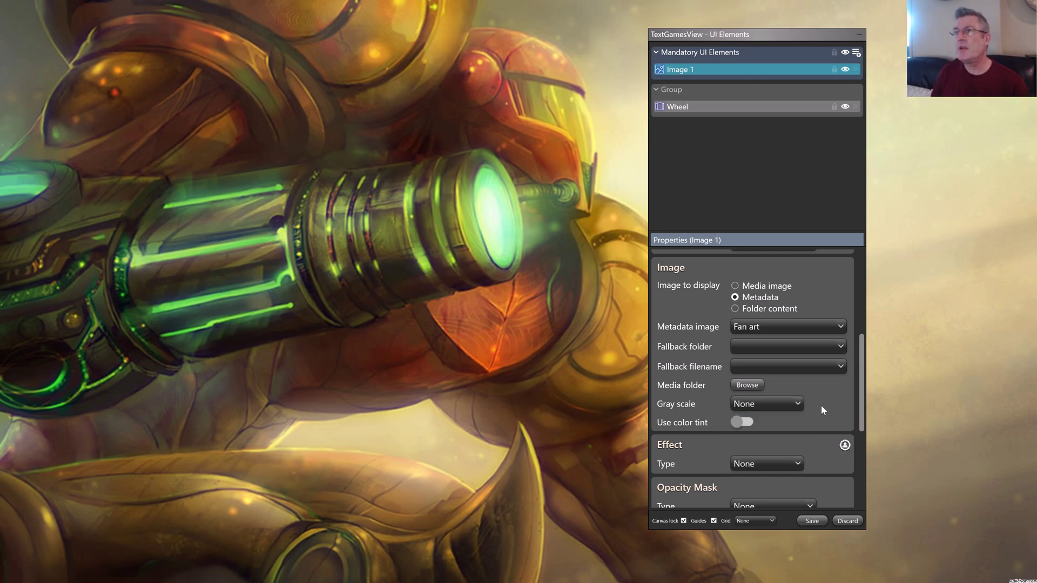
left_click(775, 404)
left_click(761, 477)
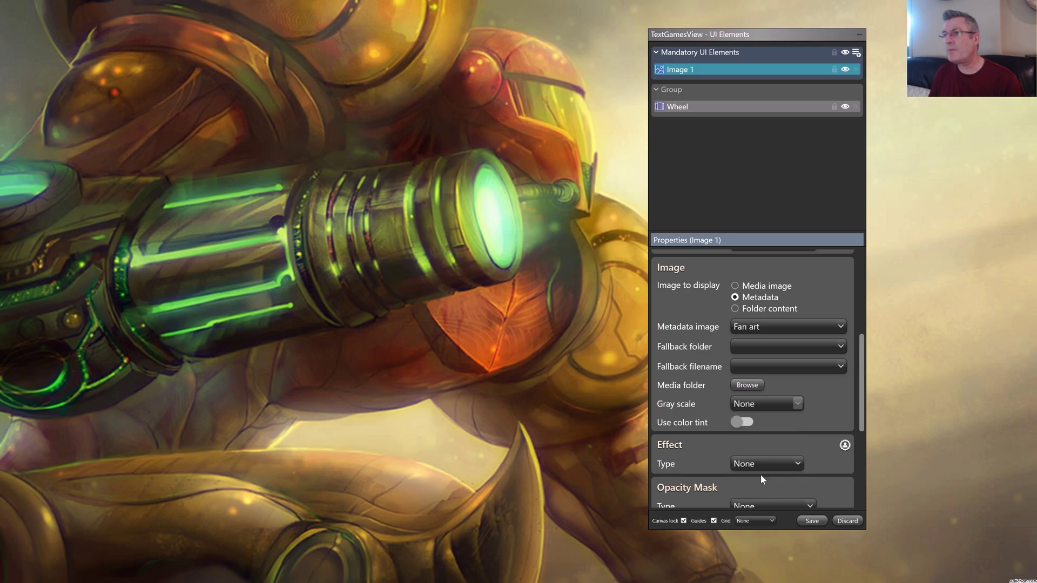
left_click(764, 404)
left_click(769, 438)
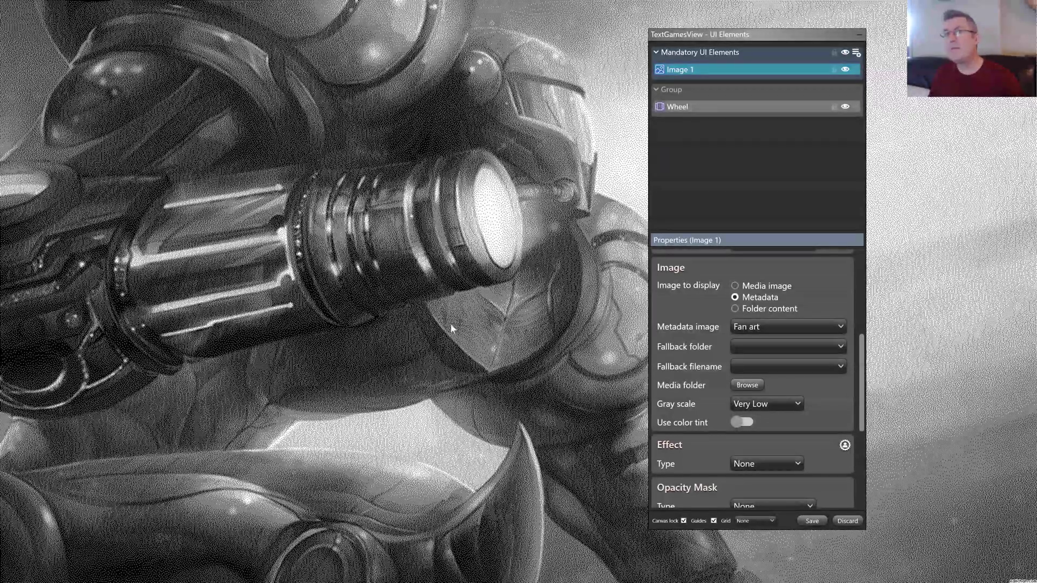
left_click(756, 405)
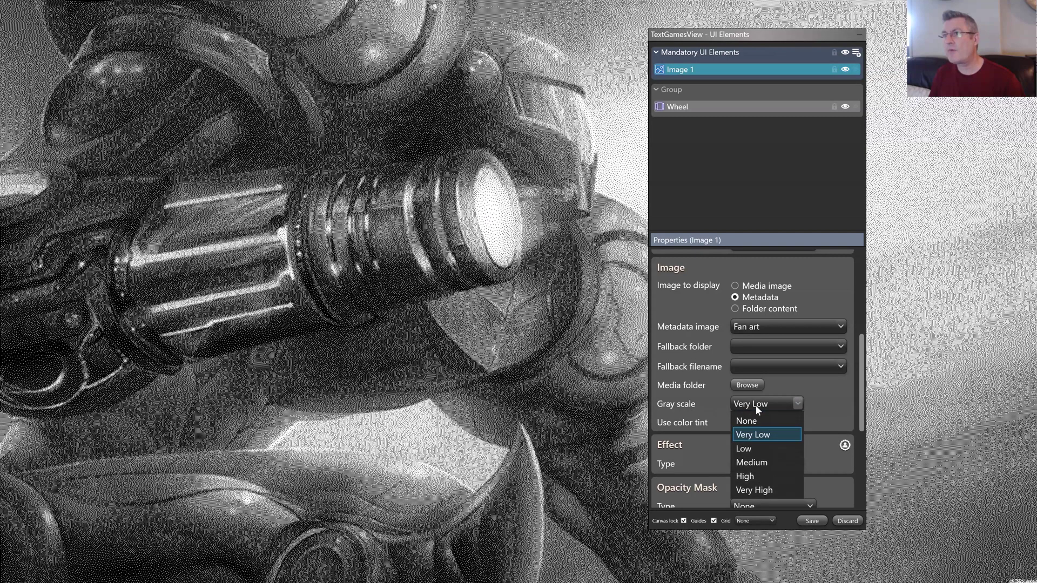
left_click(756, 476)
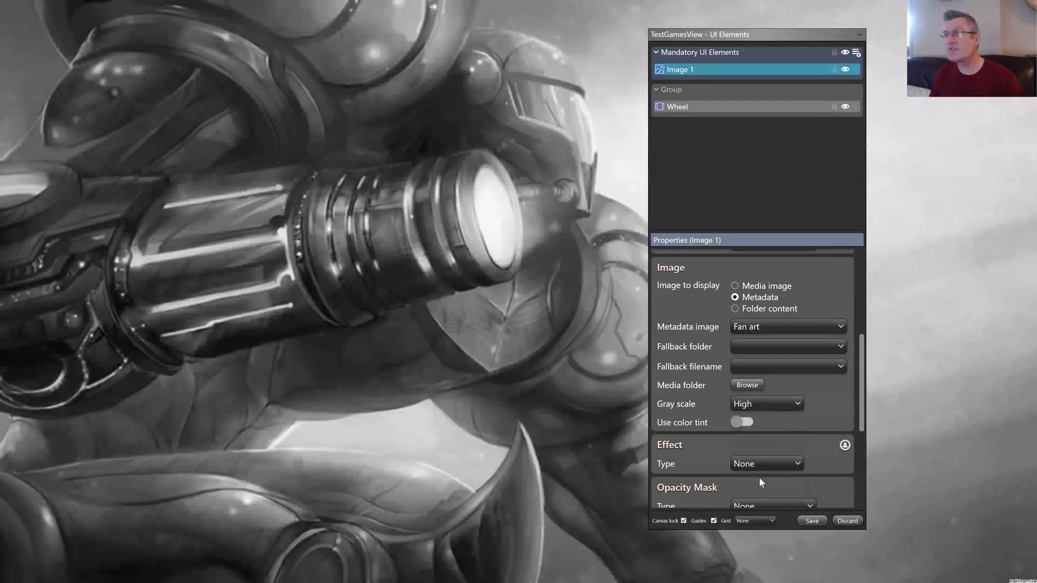
Step: Enable a dark brown (5B2E00) color tint at 50% alpha on Image 1
left_click(744, 423)
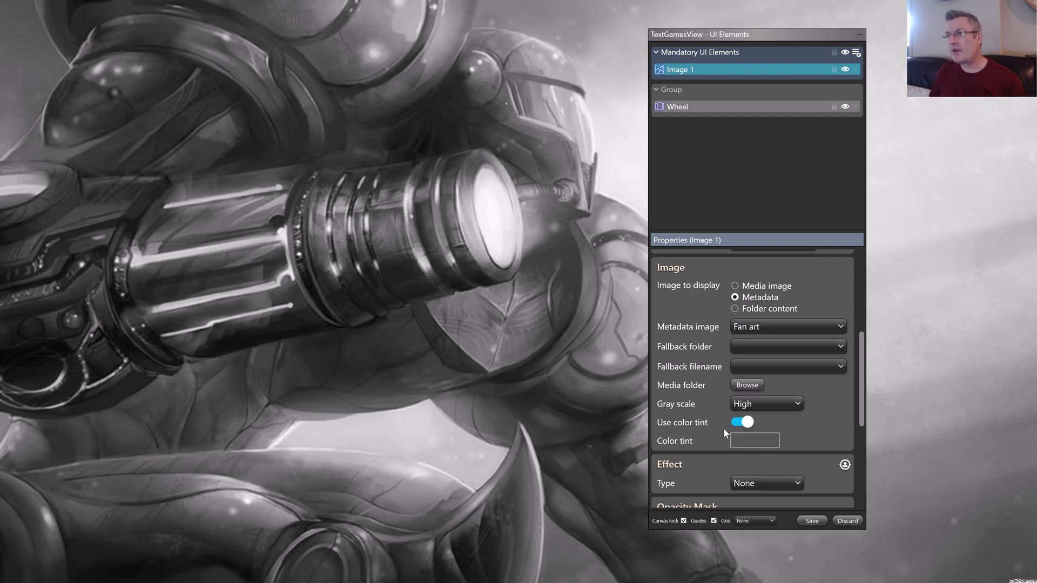
left_click(752, 442)
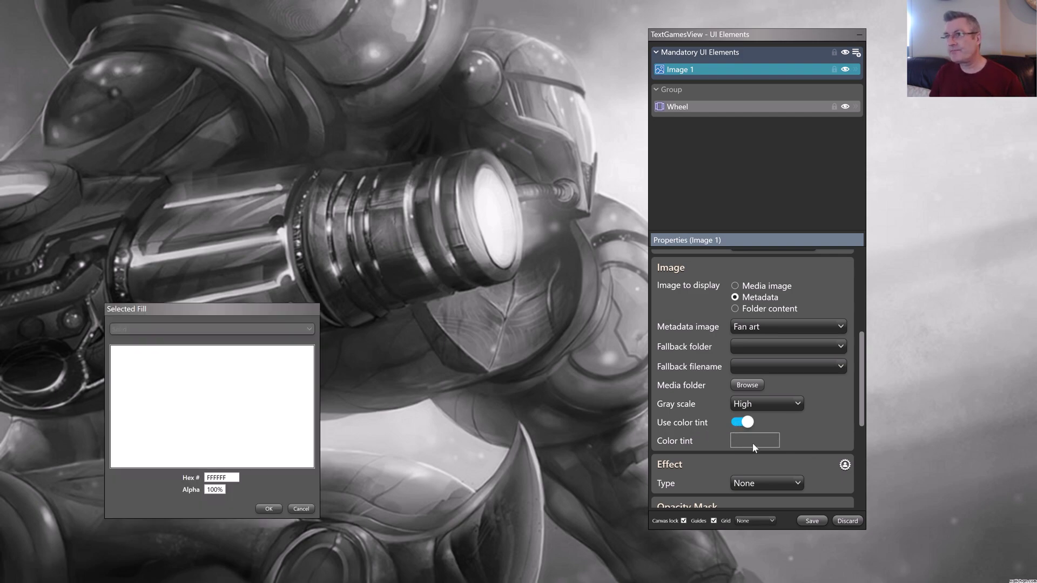
left_click(280, 429)
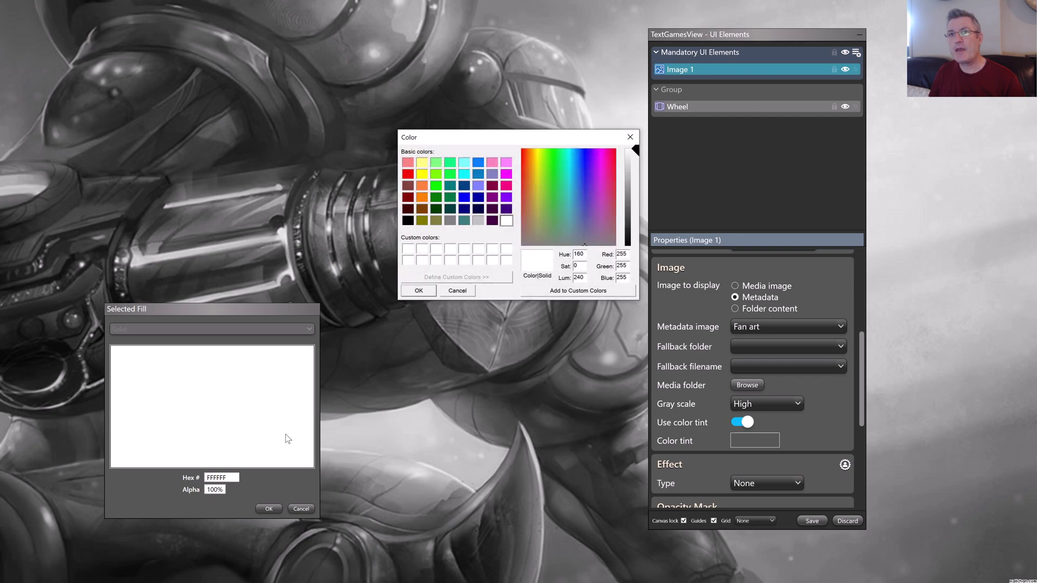
left_click(422, 209)
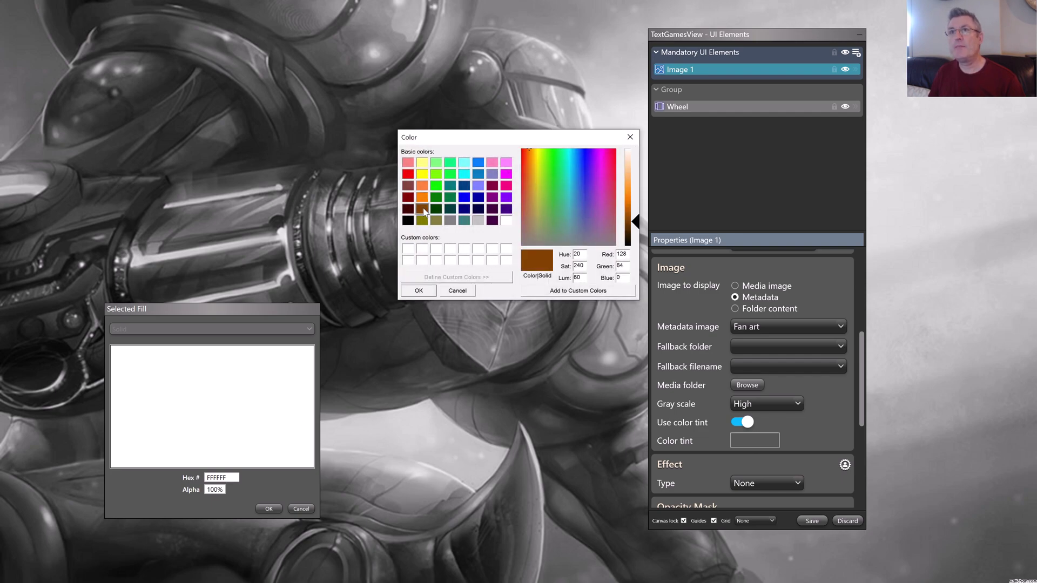
left_click(636, 229)
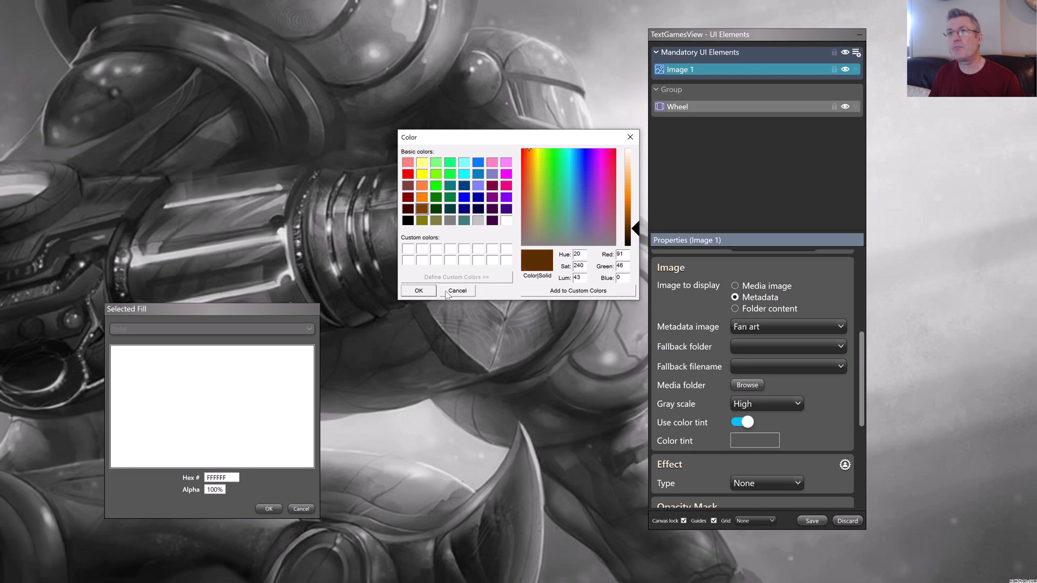
left_click(418, 291)
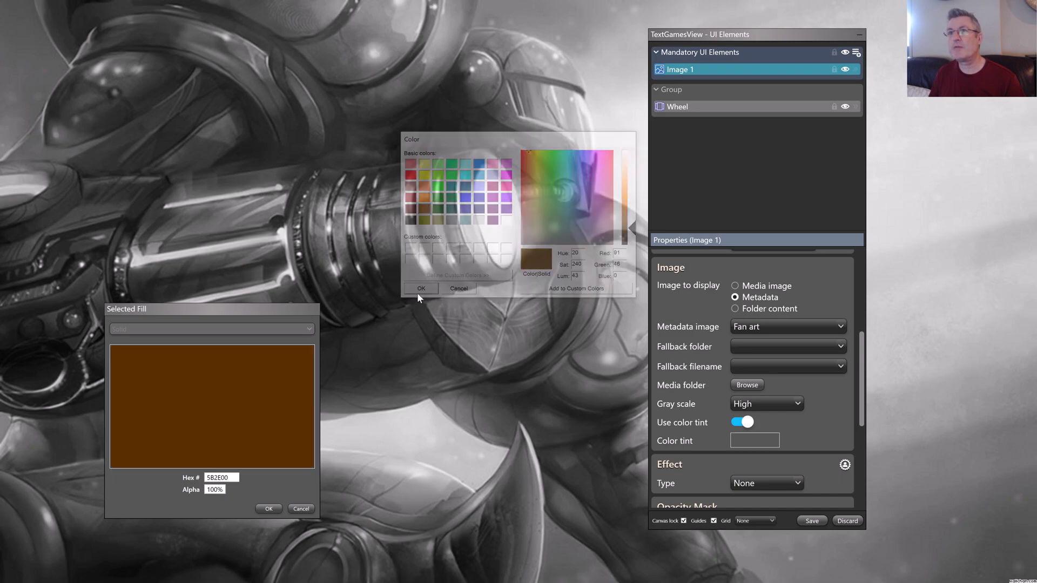
double_click(214, 493)
type("50")
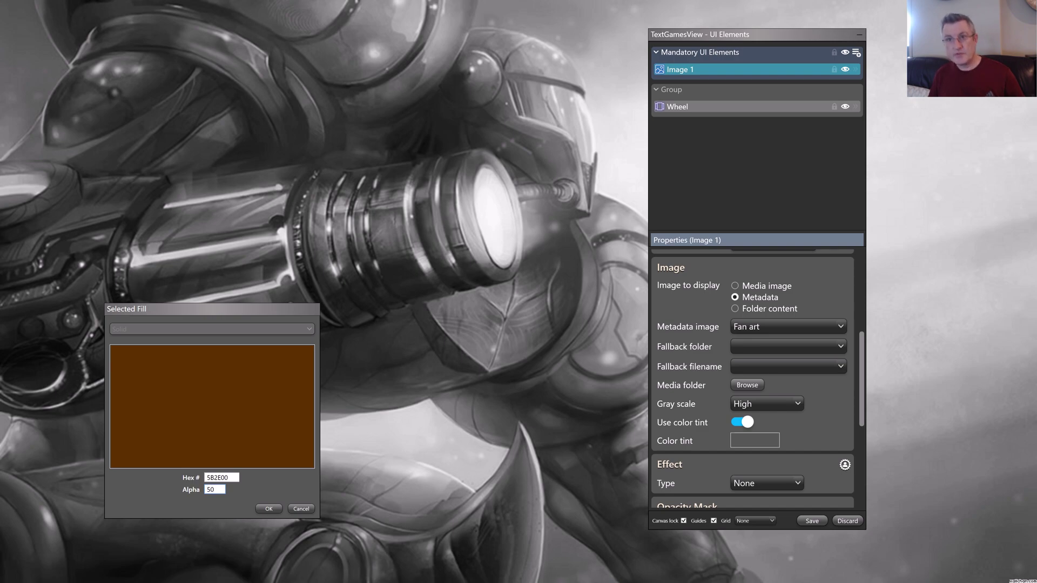
key("Tab")
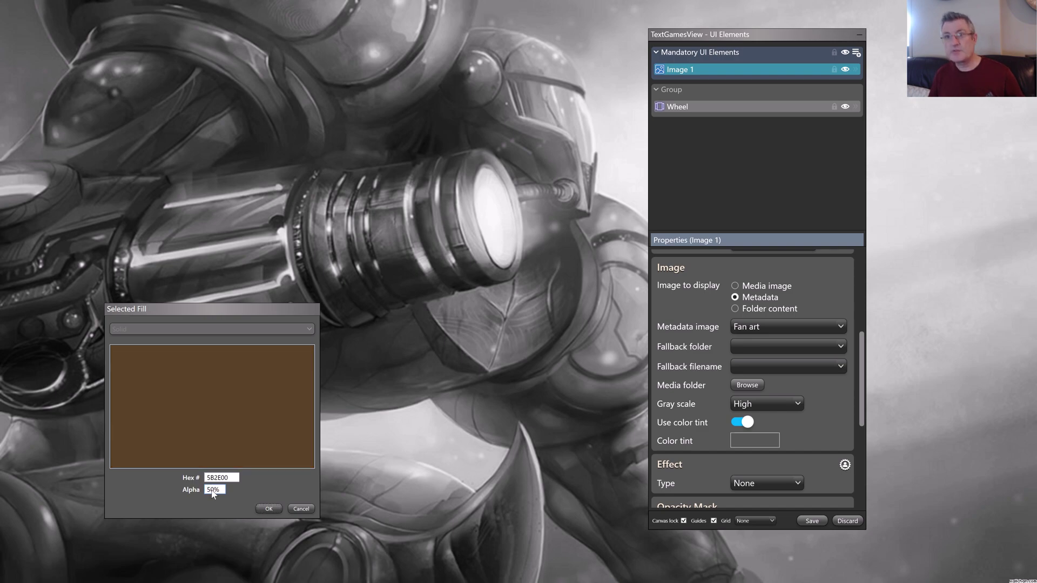
left_click(269, 509)
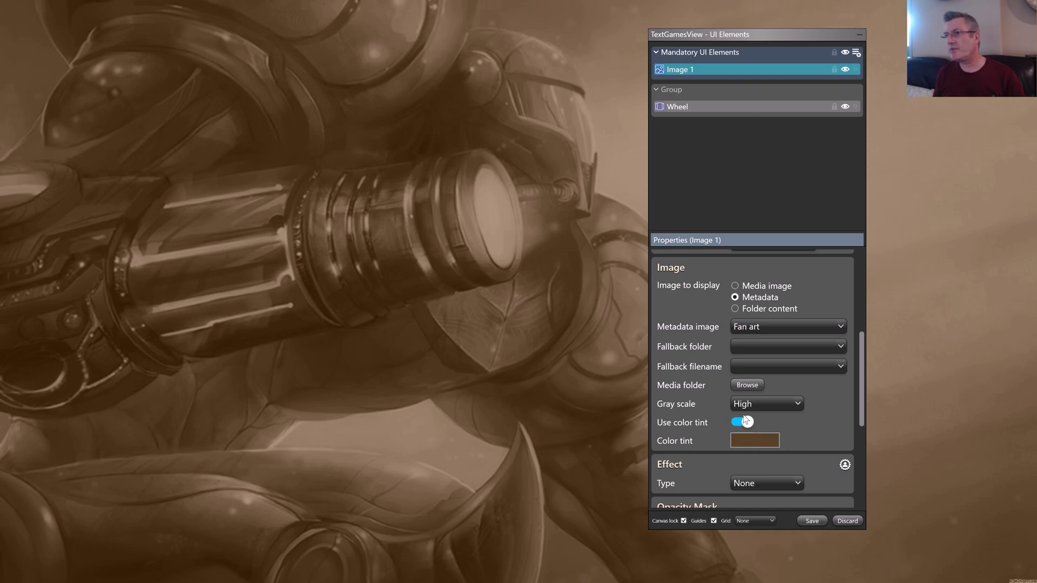
Step: Compare without grayscale and tint, restore High grayscale and brown tint, and save
left_click(745, 405)
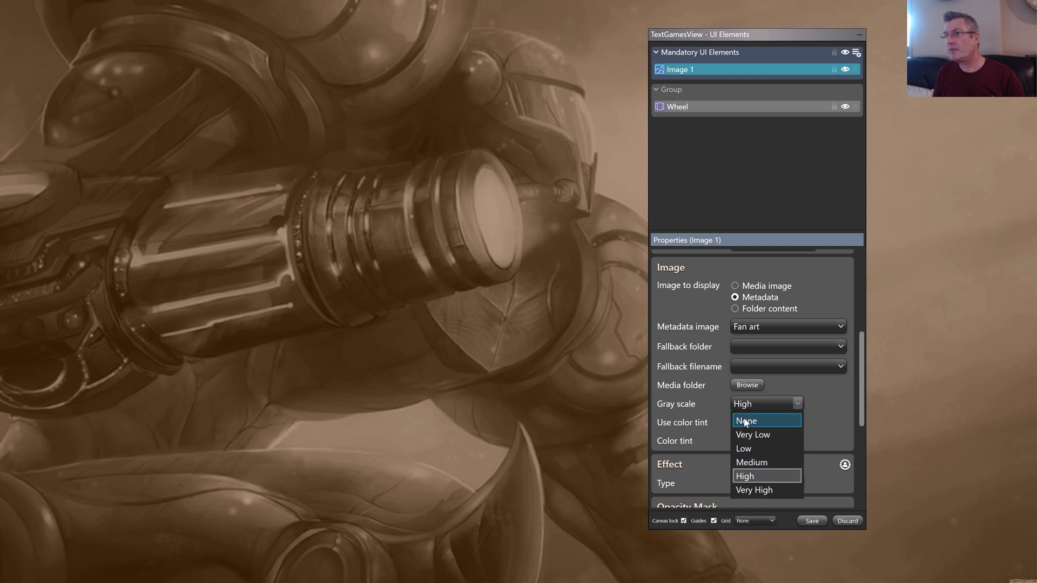
left_click(751, 421)
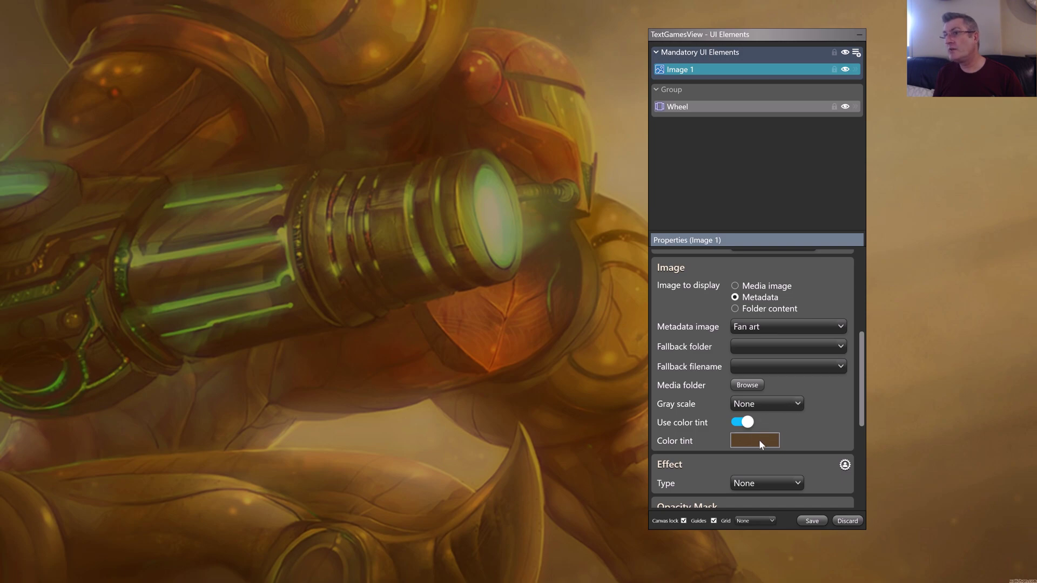
left_click(753, 422)
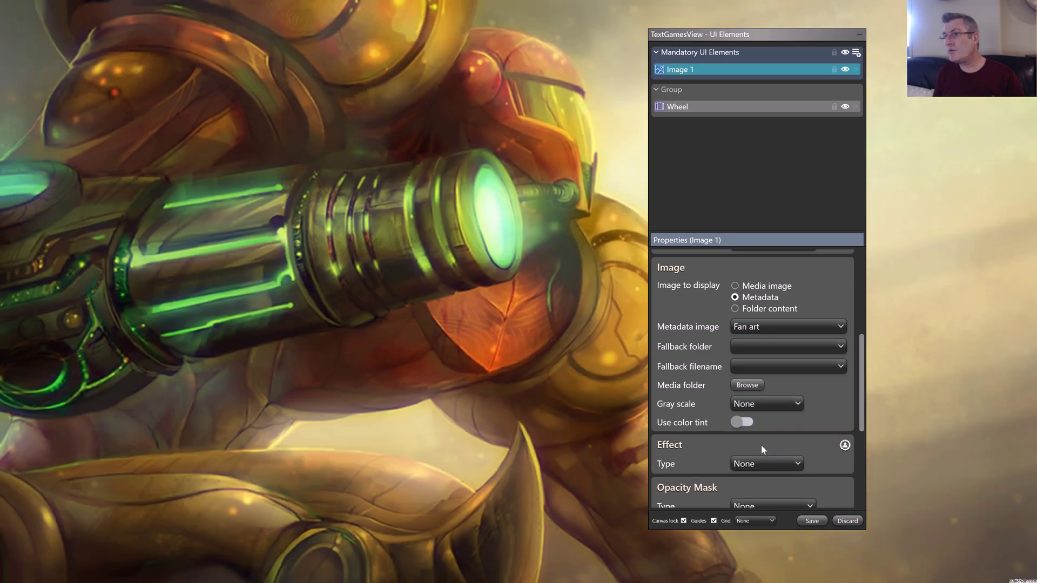
left_click(749, 405)
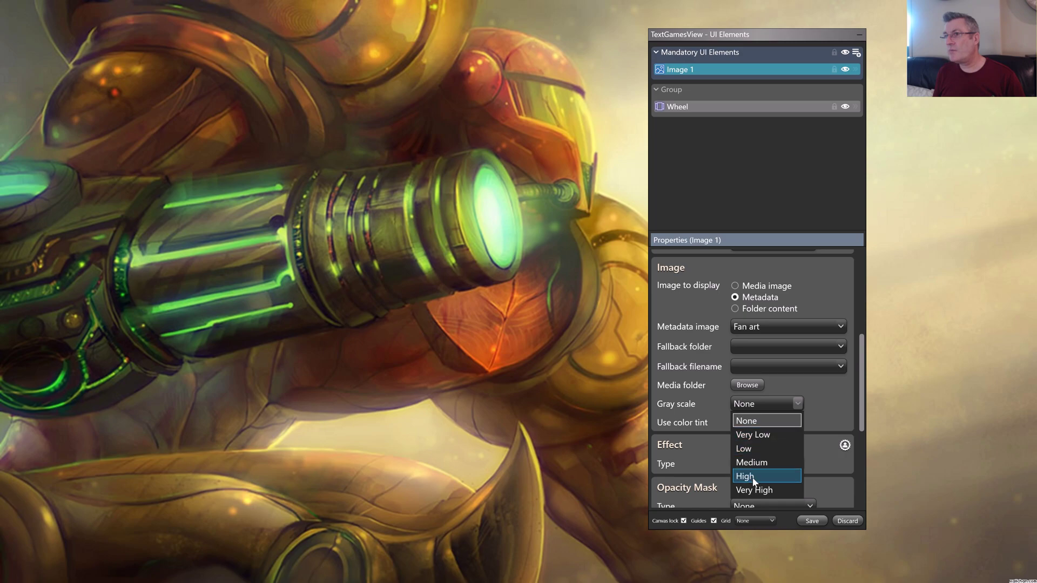
left_click(755, 480)
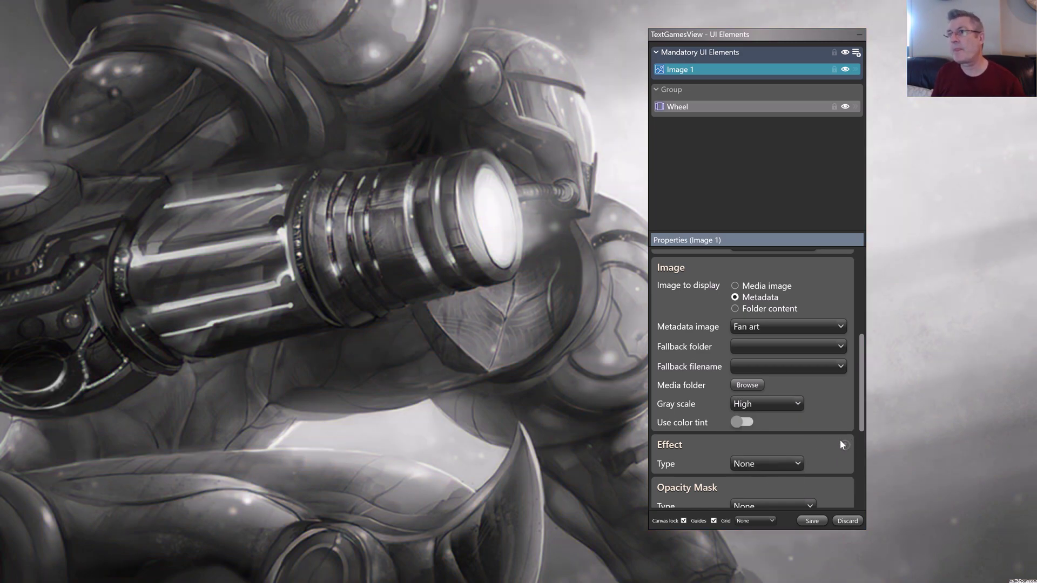
left_click(744, 424)
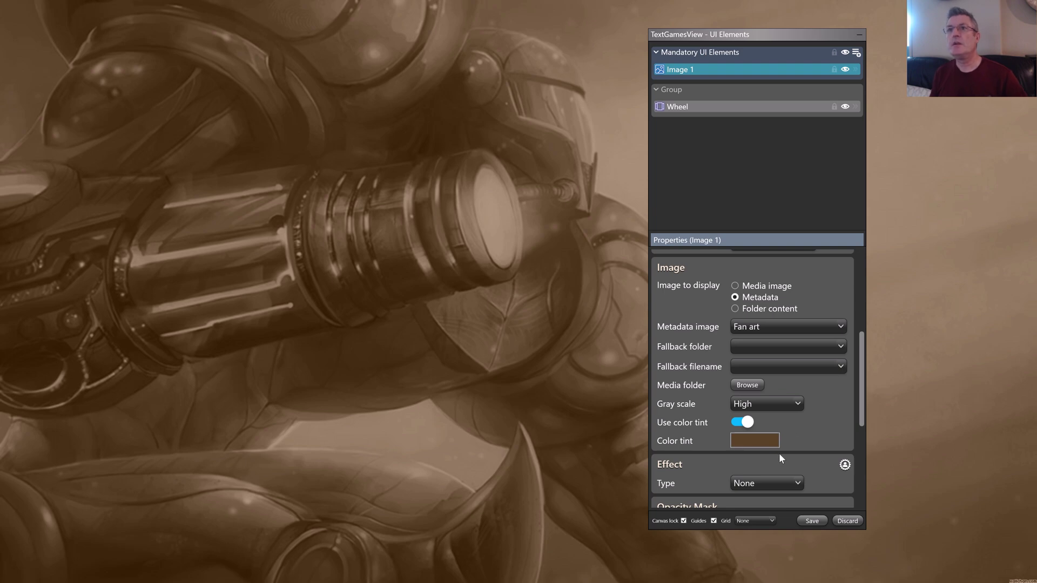
left_click(817, 519)
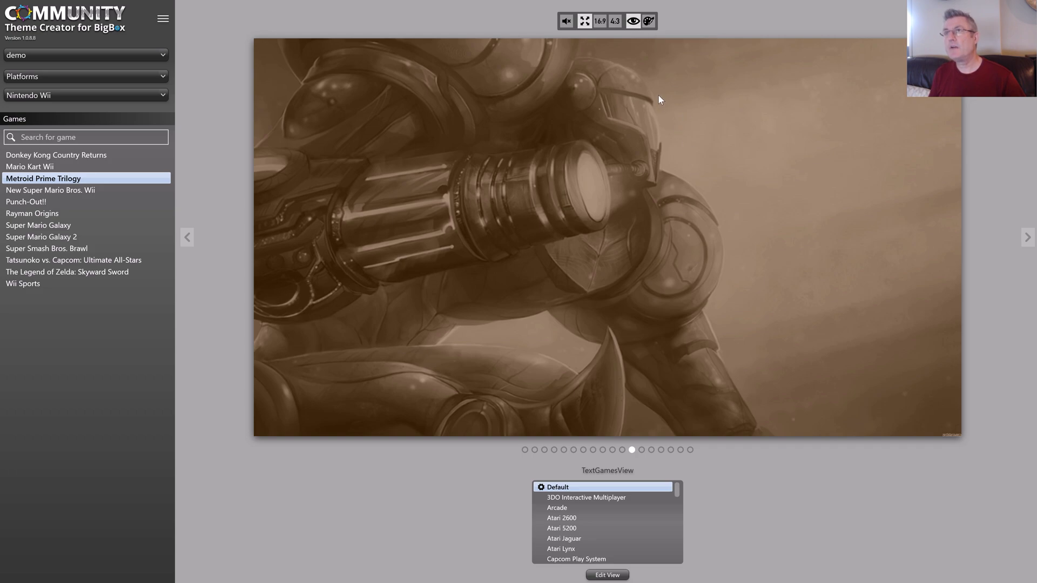
Step: Open the CustomGameImage1 view's blank 500×500 canvas for editing
left_click(651, 26)
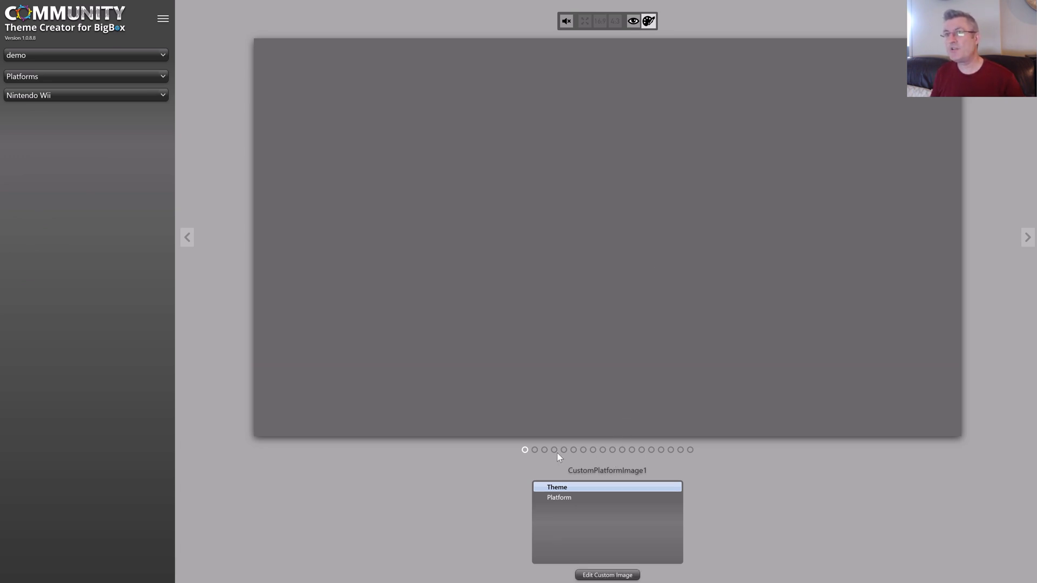
left_click(534, 449)
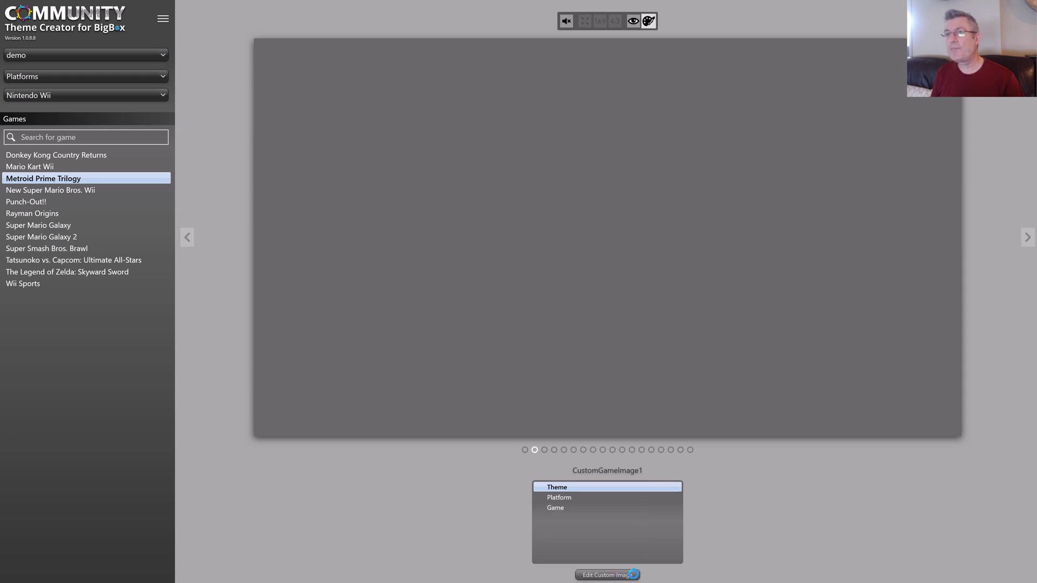
left_click(620, 576)
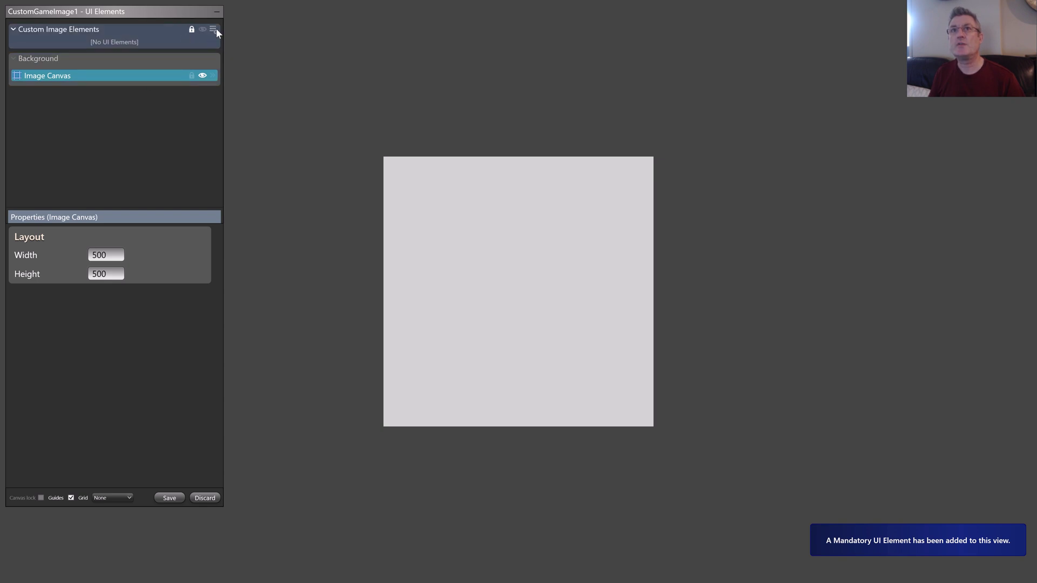
Step: Add a Genre Image element to the canvas and open its options
left_click(215, 29)
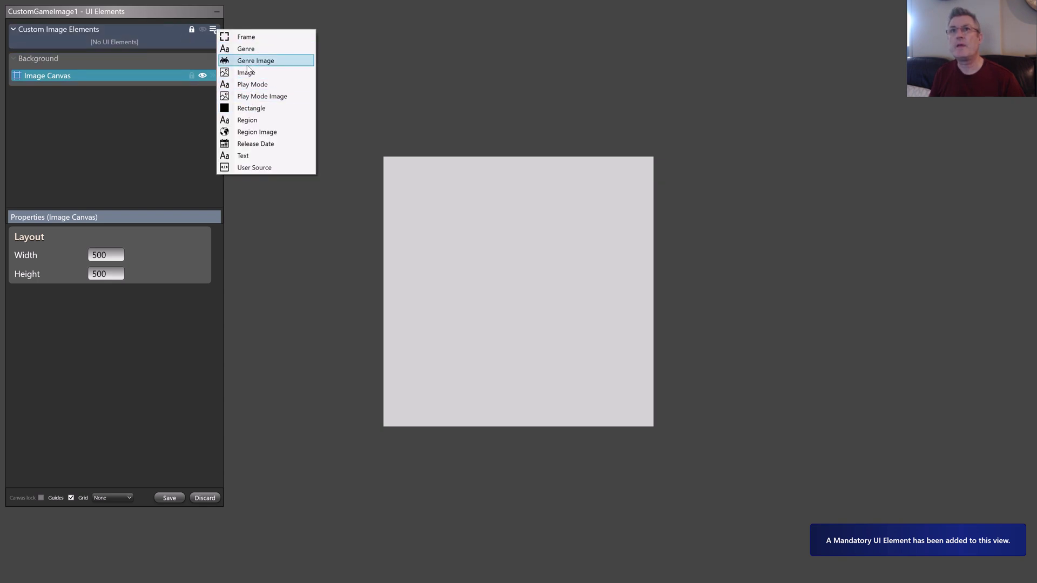
left_click(247, 61)
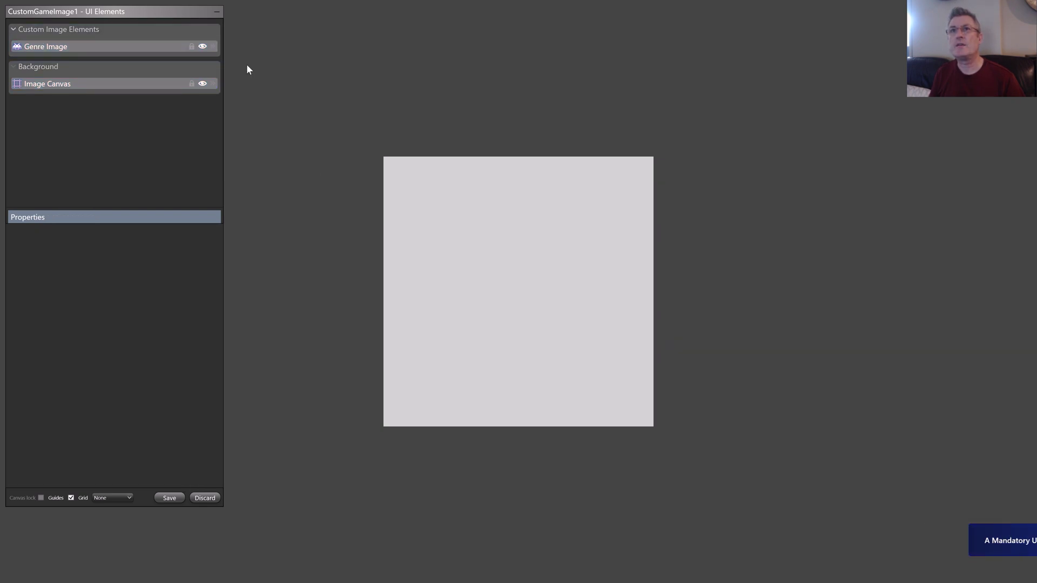
right_click(173, 47)
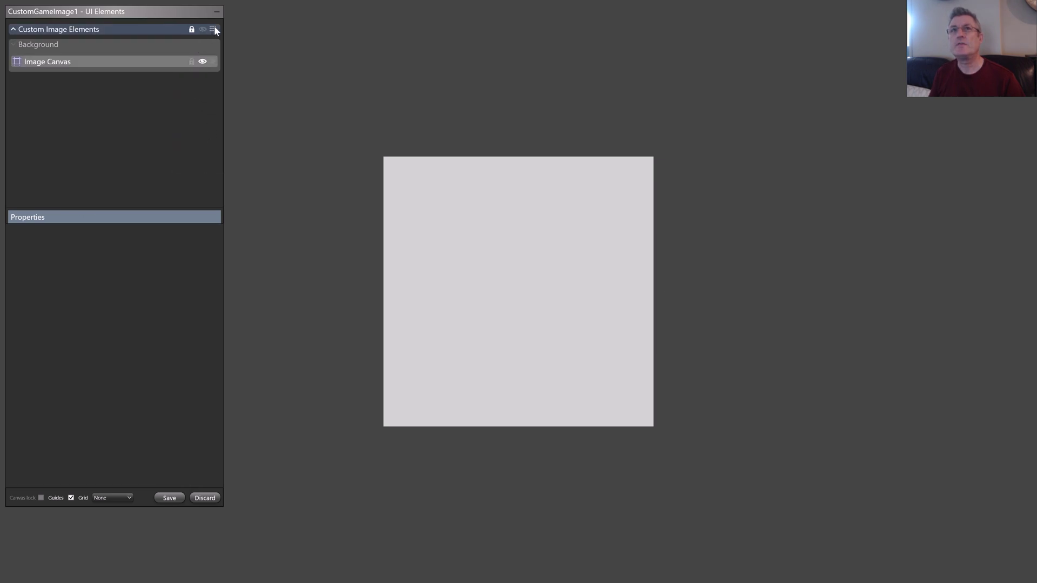
Step: Add an Image element showing the Game clear logo from metadata
left_click(213, 29)
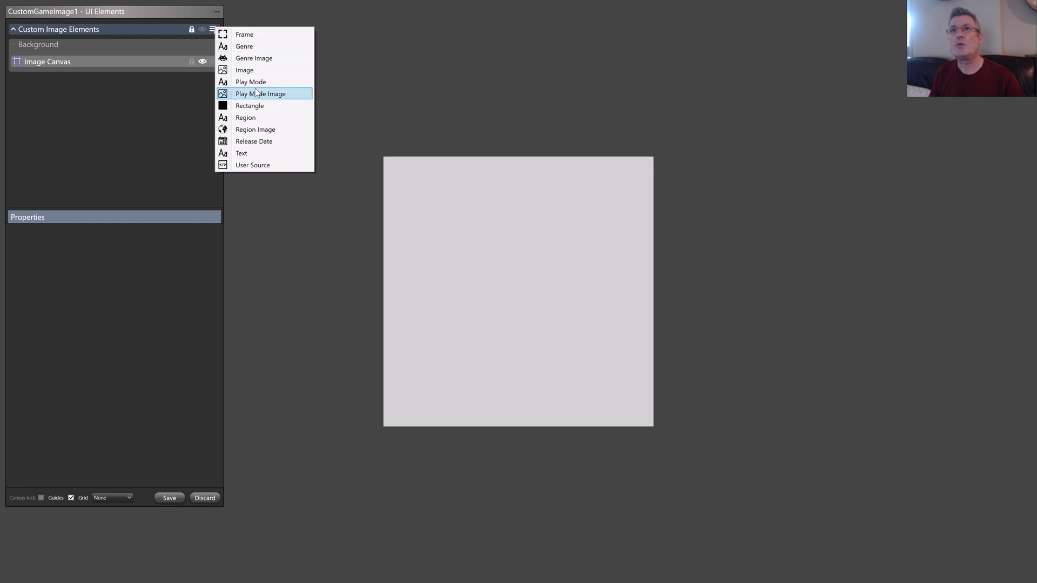
left_click(256, 68)
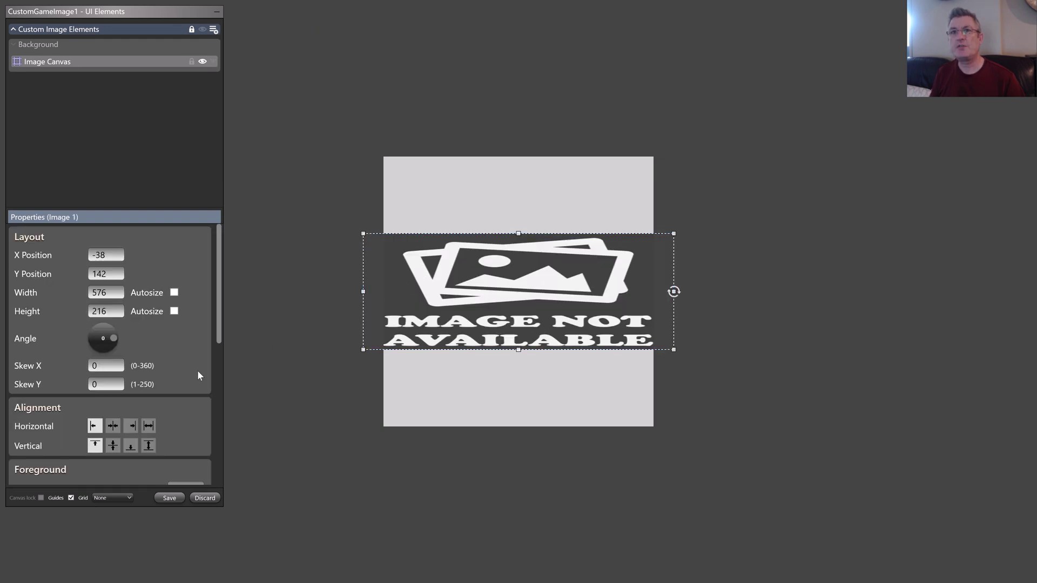
scroll(197, 373, "down", 5)
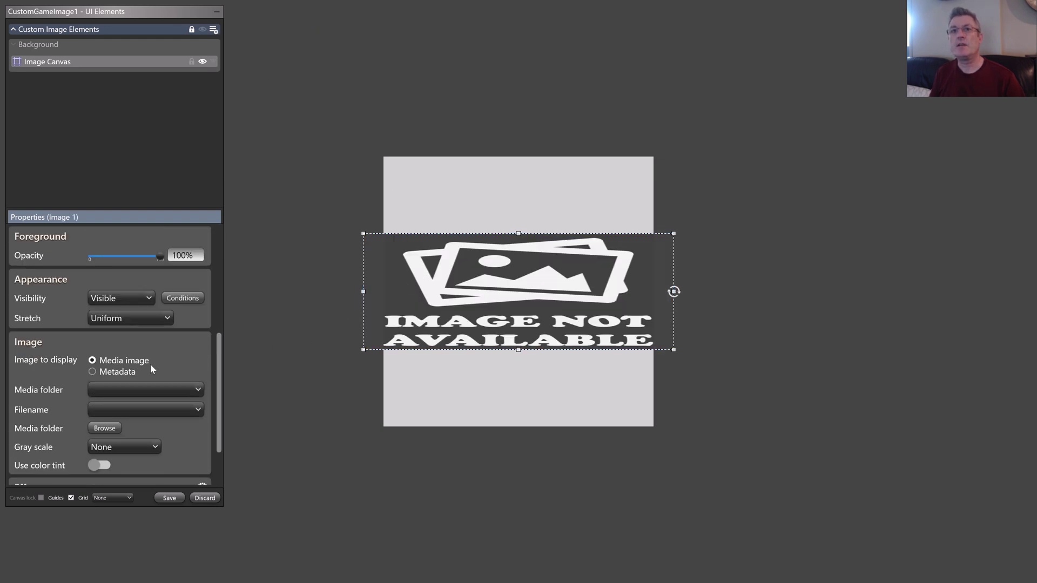
left_click(131, 371)
left_click(168, 389)
scroll(174, 363, "down", 2)
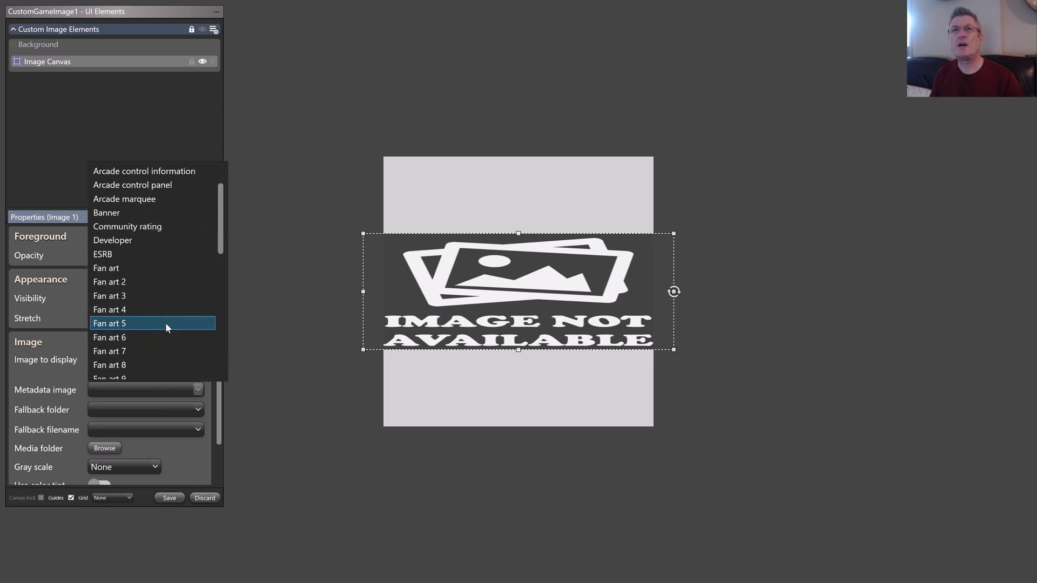
scroll(165, 321, "up", 2)
scroll(169, 309, "down", 3)
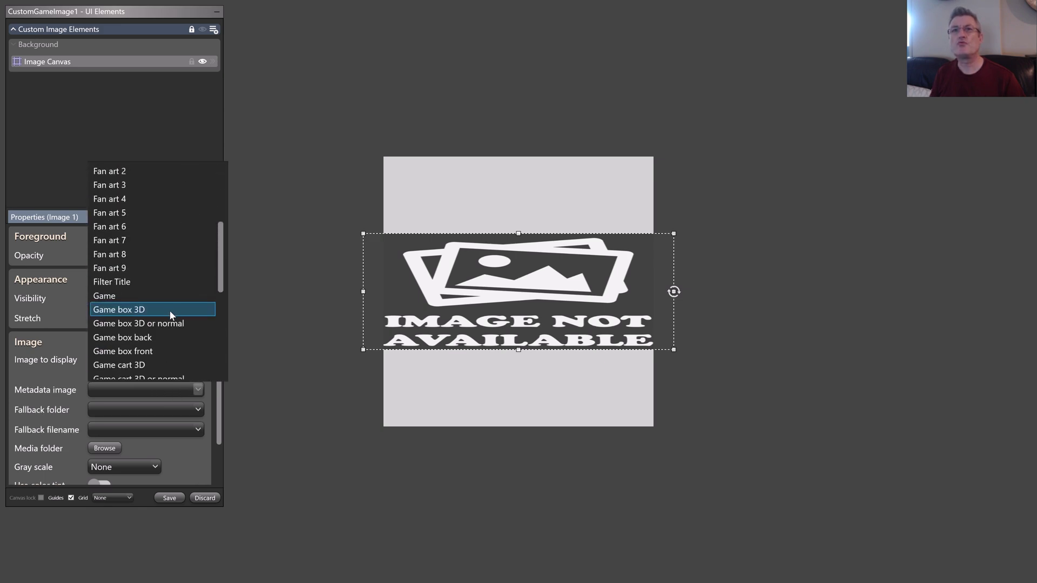
scroll(170, 348, "down", 3)
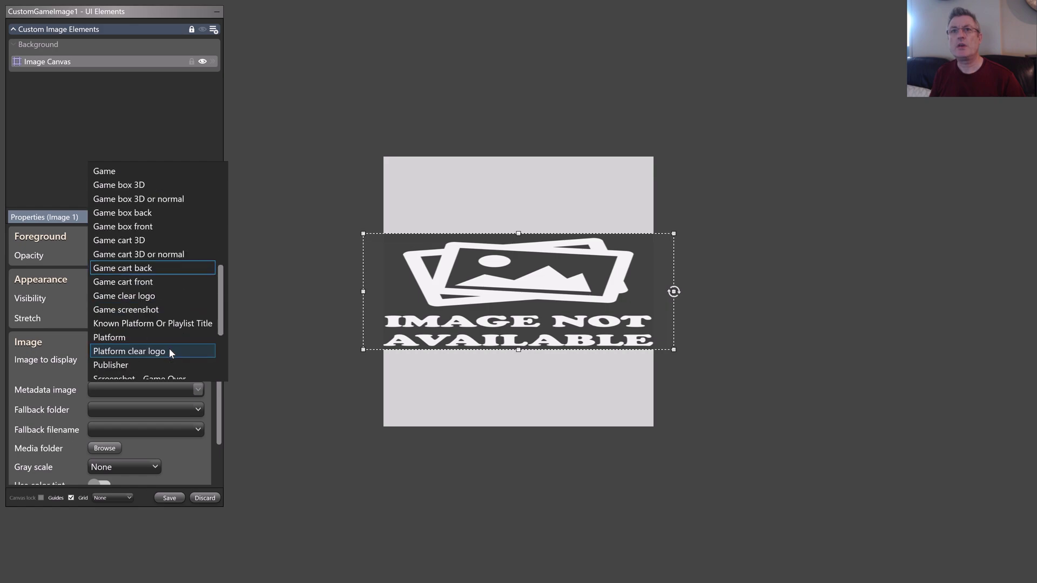
left_click(164, 296)
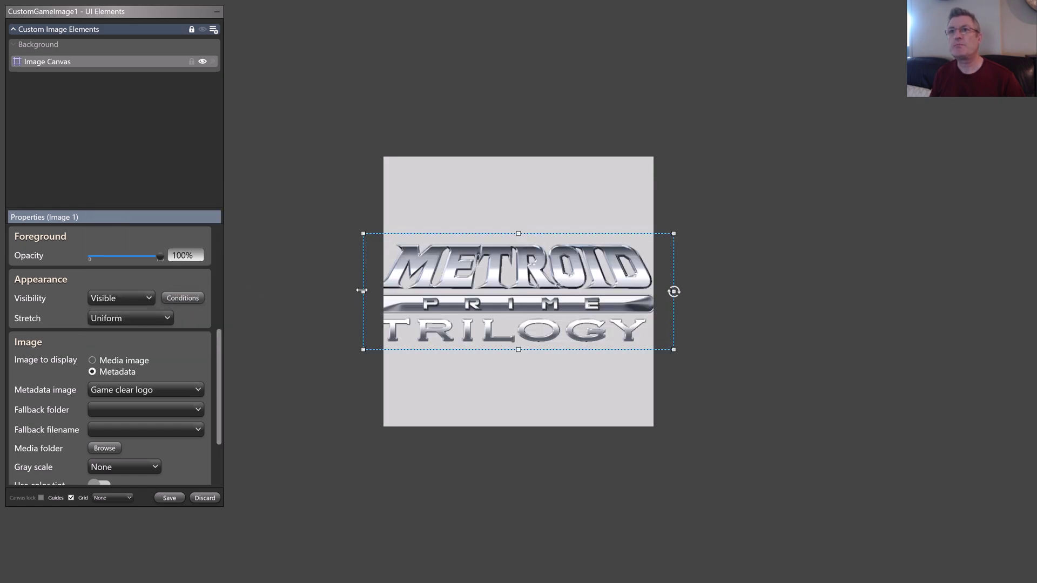
Step: Narrow the logo image from both sides and centre it horizontally and vertically
left_click_drag(362, 292, 384, 292)
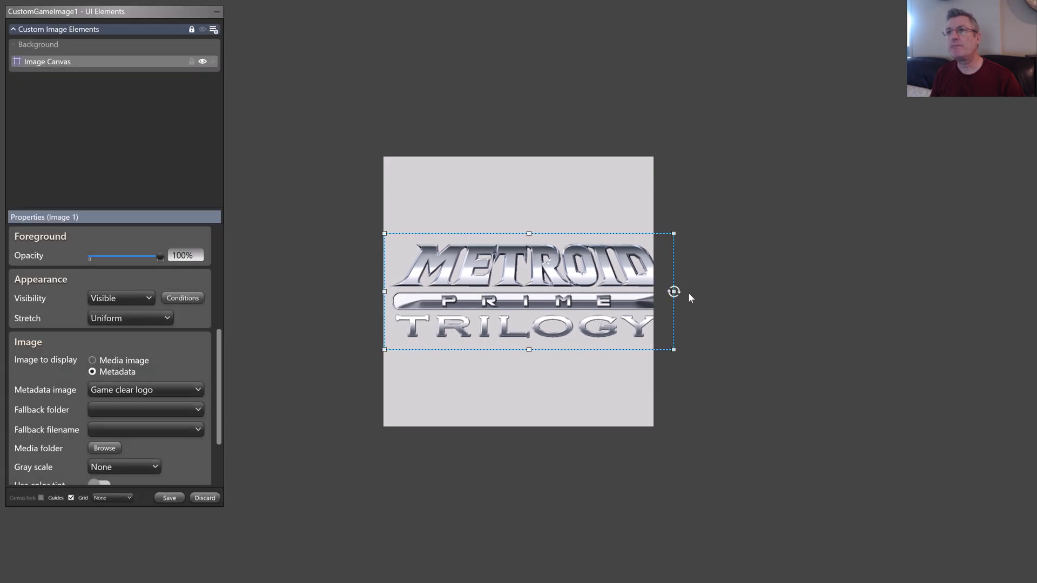
left_click_drag(673, 292, 652, 292)
right_click(652, 292)
mouse_move(586, 405)
left_click(661, 415)
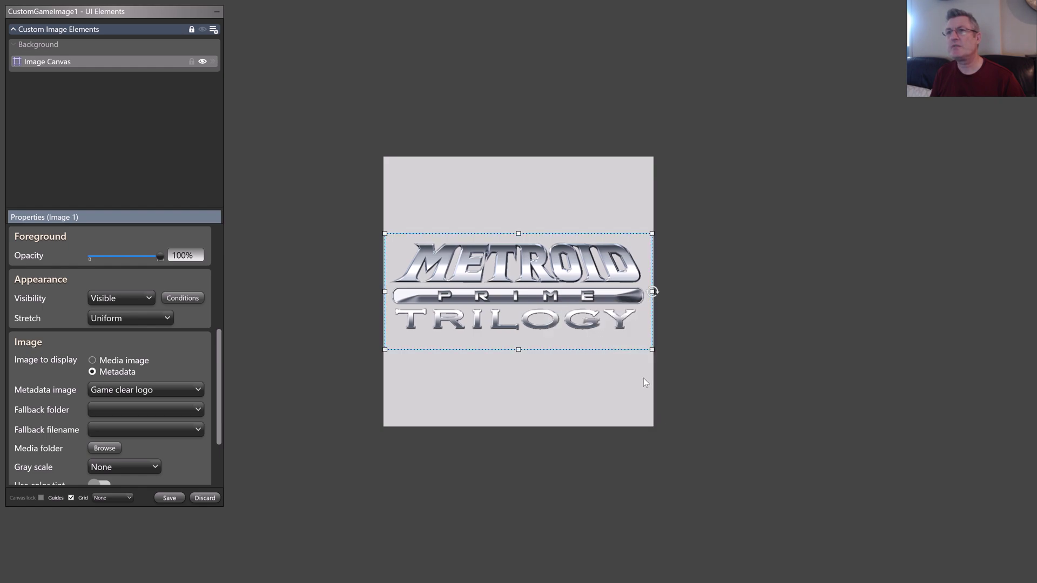
right_click(527, 294)
mouse_move(570, 397)
left_click(662, 446)
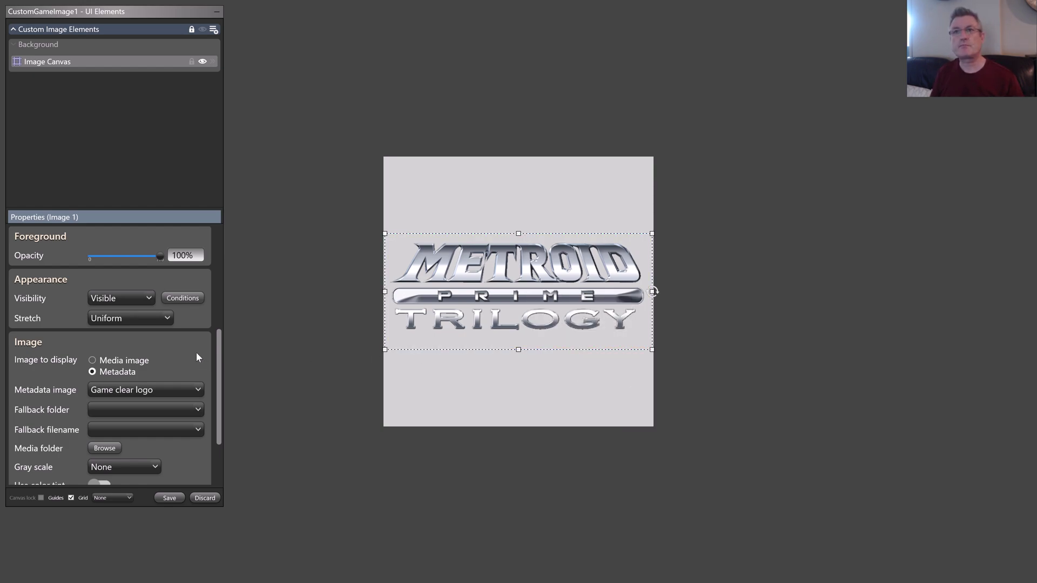
Step: Save the custom image and preview it for New Super Mario Bros. Wii and Punch-Out!!
scroll(195, 353, "down", 4)
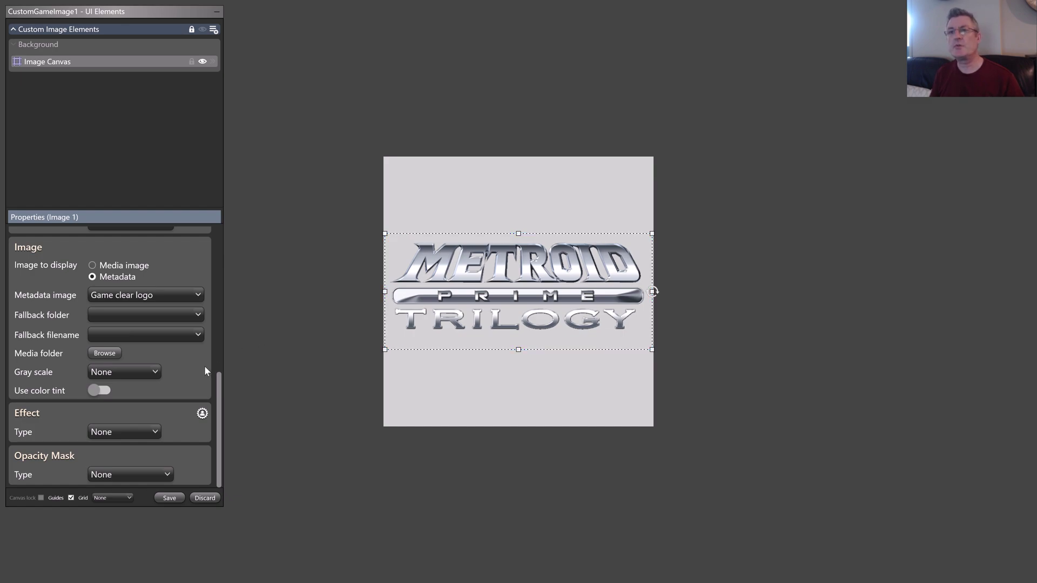
left_click(178, 498)
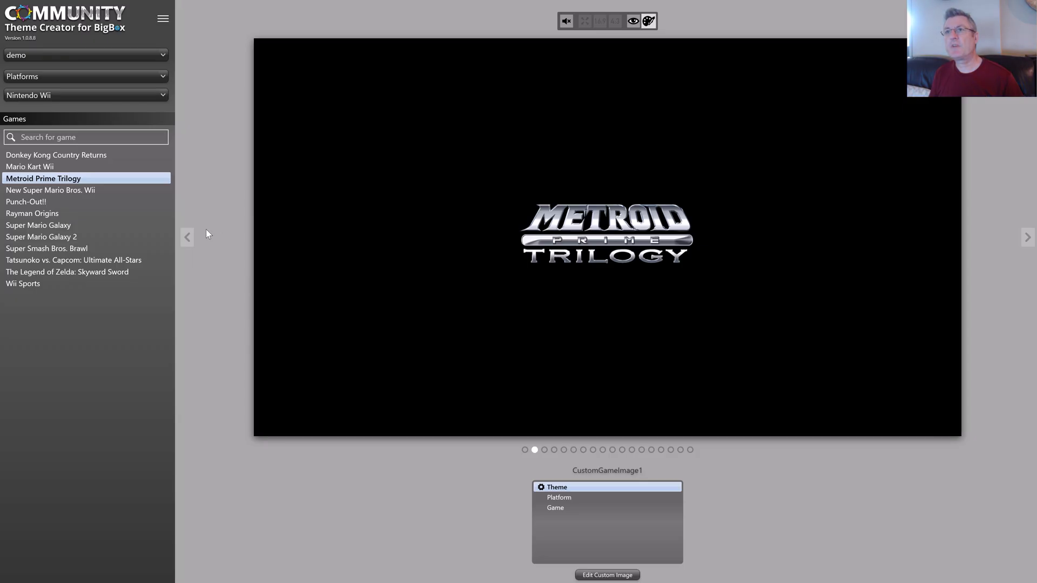
left_click(93, 189)
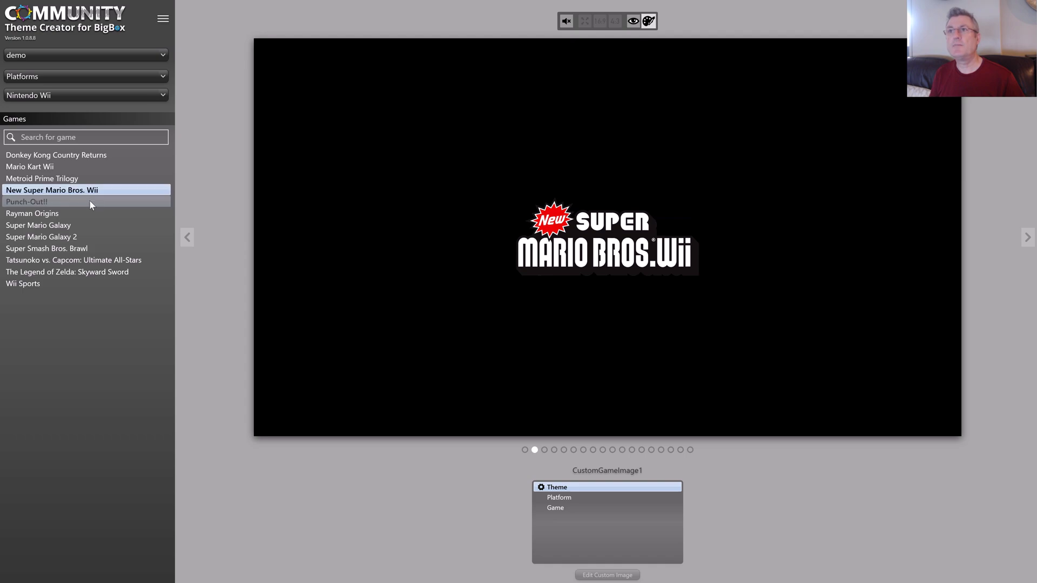
left_click(90, 201)
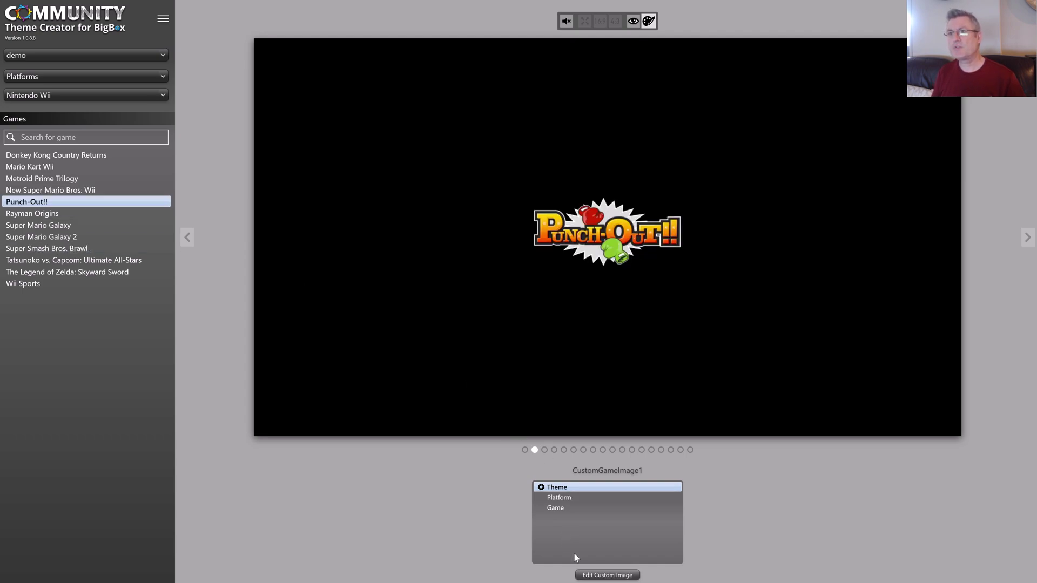
Step: Reopen the custom image editor and set the logo's Gray scale to High
left_click(592, 576)
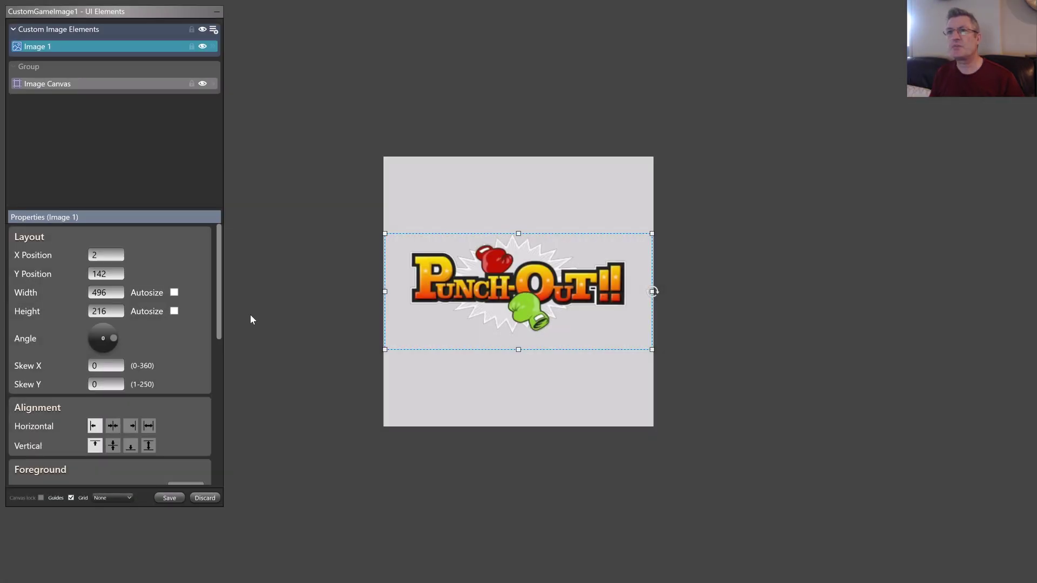
scroll(196, 393, "down", 10)
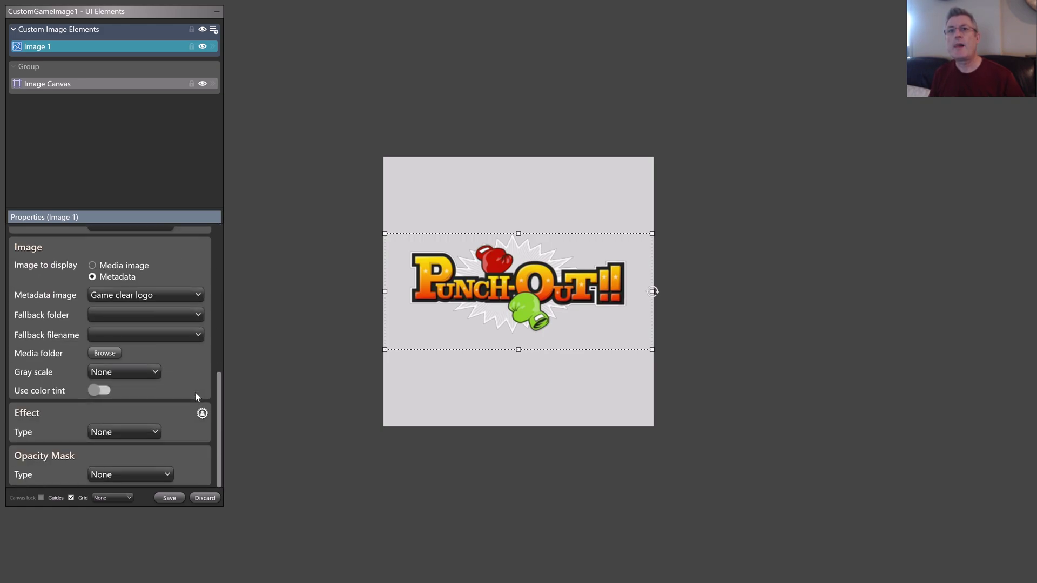
left_click(131, 369)
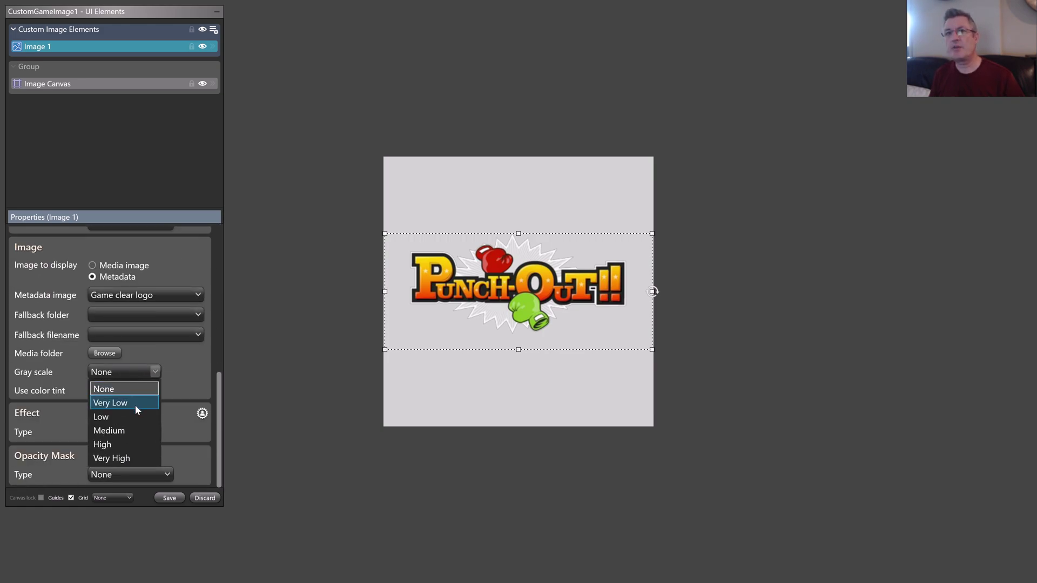
left_click(125, 442)
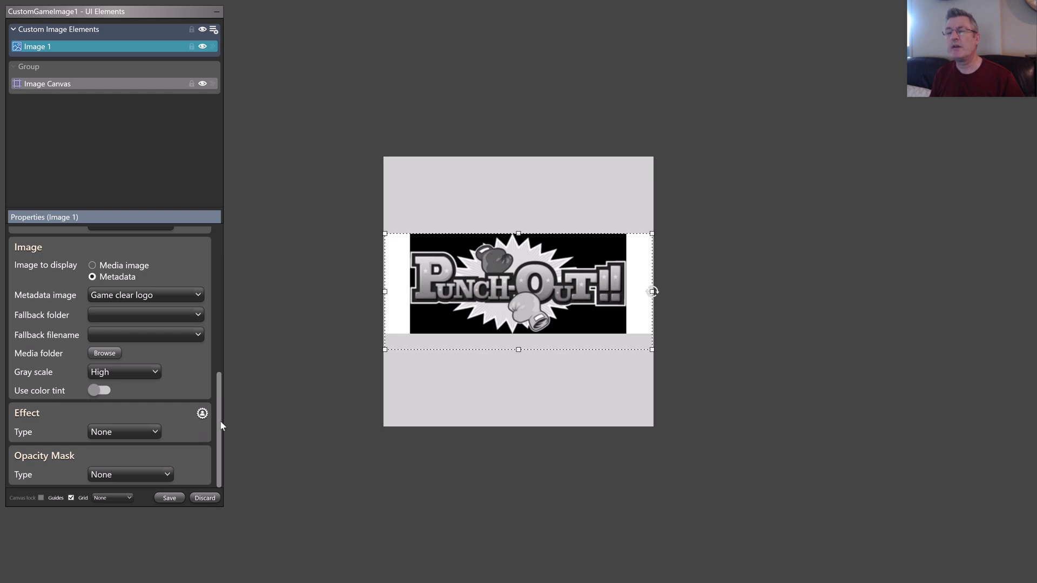
Step: Compare the logo with Gray scale None, then return it to High
left_click(125, 373)
left_click(125, 389)
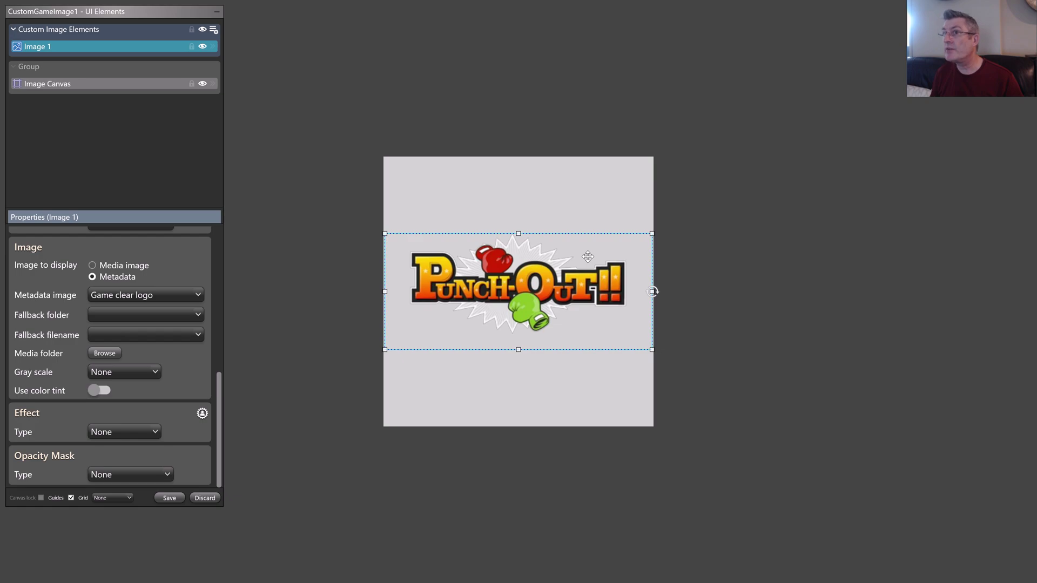
left_click(122, 371)
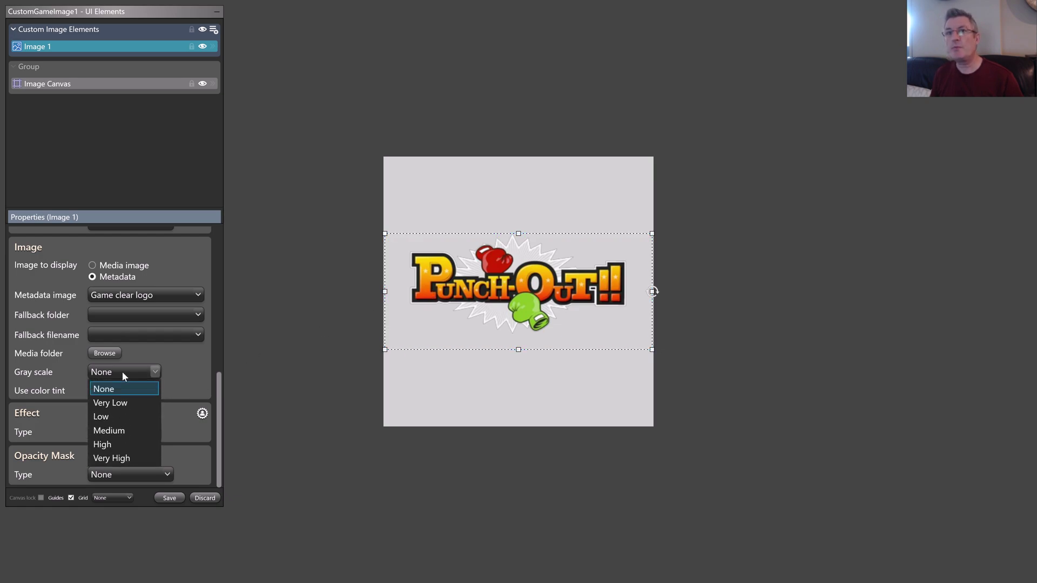
left_click(123, 445)
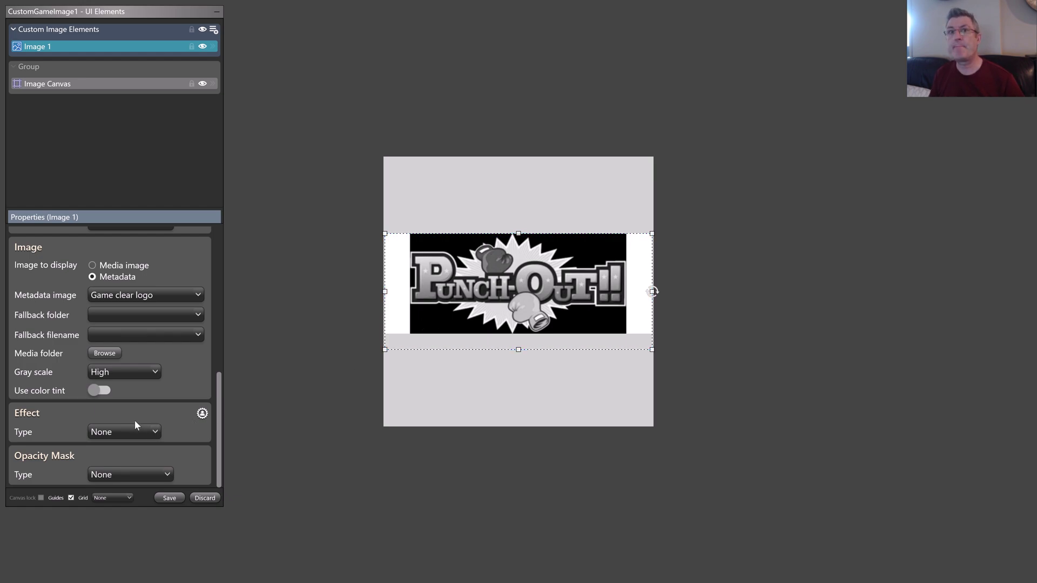
Step: Set Opacity Mask Type to Current image so the logo's black background turns transparent
left_click(122, 475)
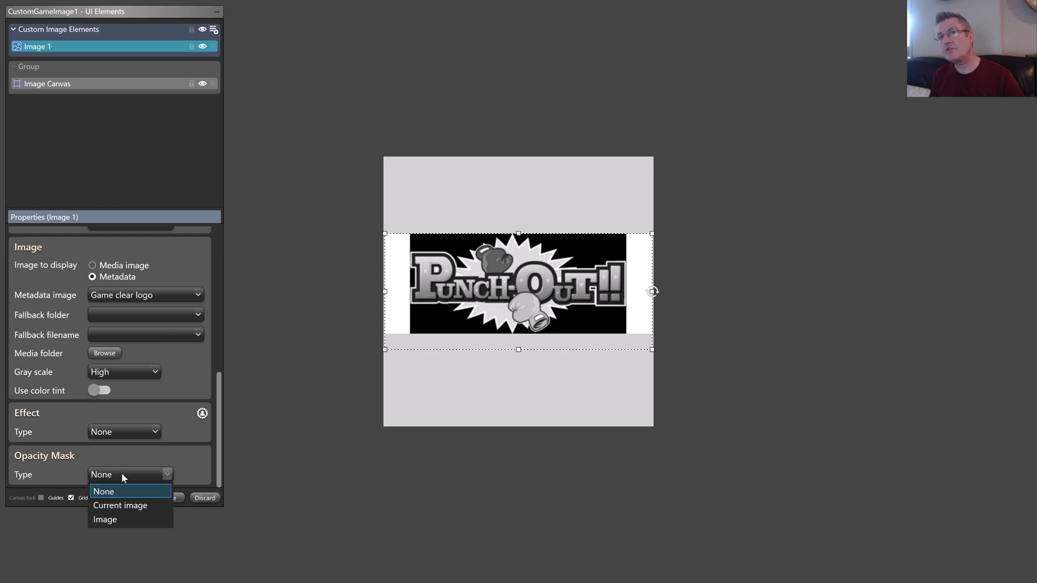
left_click(132, 509)
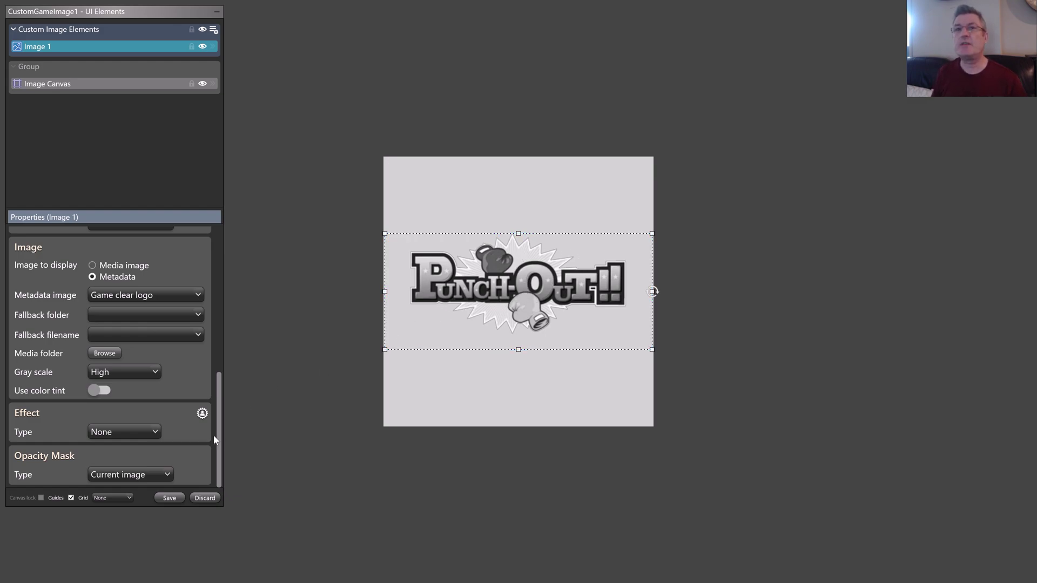
Step: Enable a brown (804000) colour tint at 50% alpha on the logo and save the custom image
left_click(101, 391)
left_click(108, 414)
left_click(156, 402)
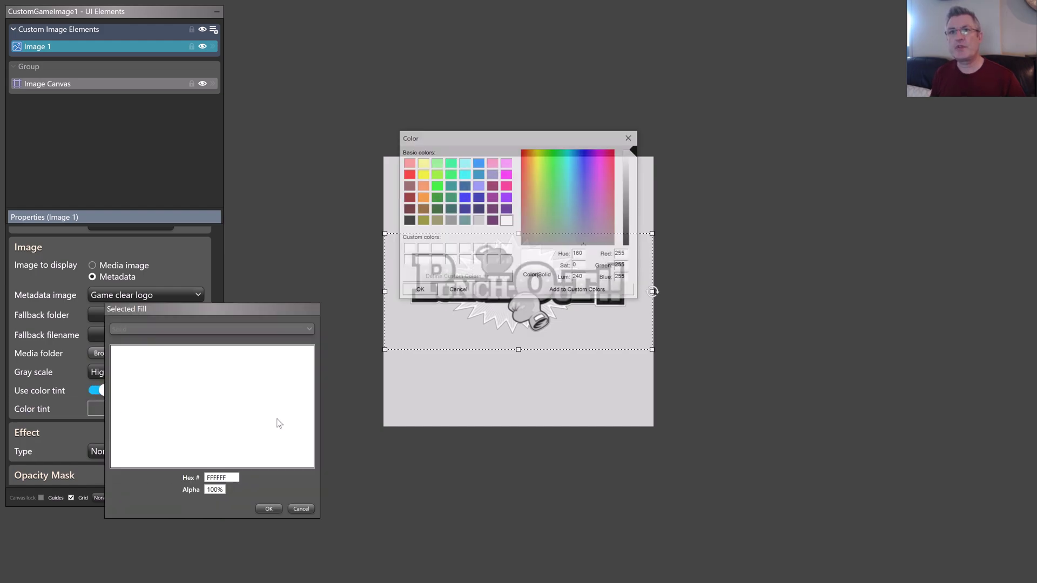
left_click(422, 209)
left_click(419, 292)
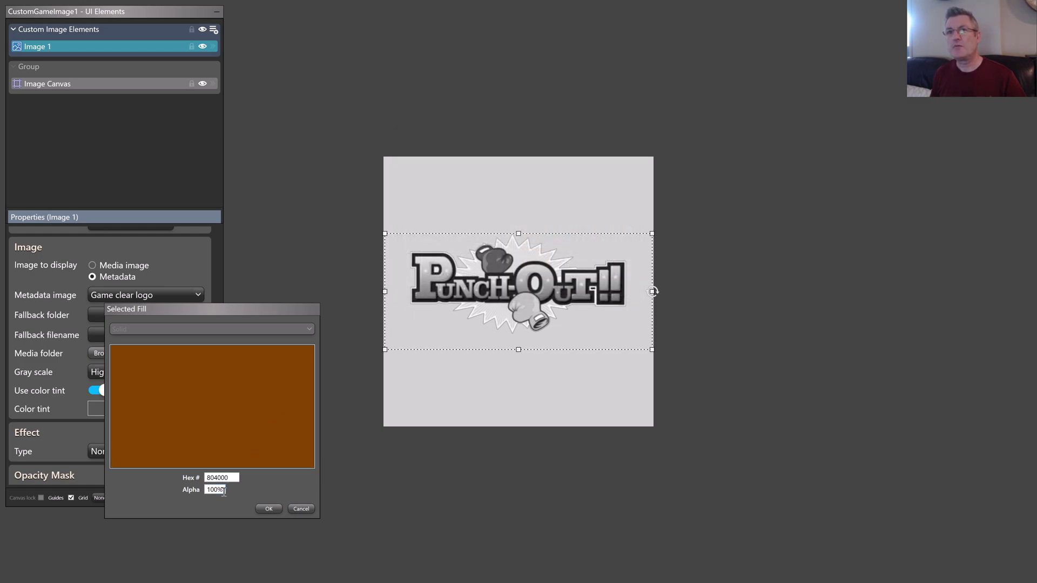
left_click_drag(224, 492, 191, 500)
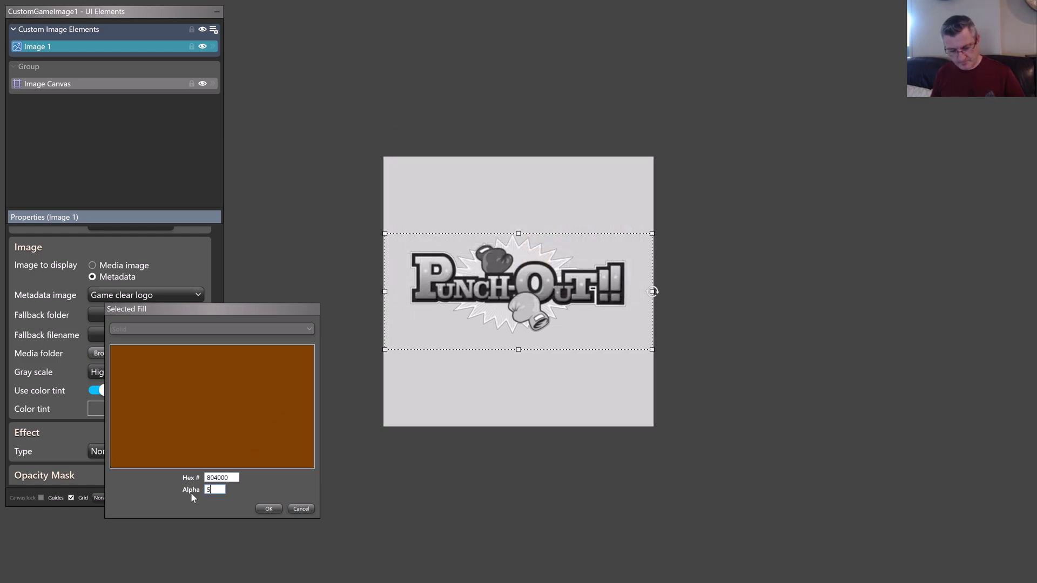
key("Tab")
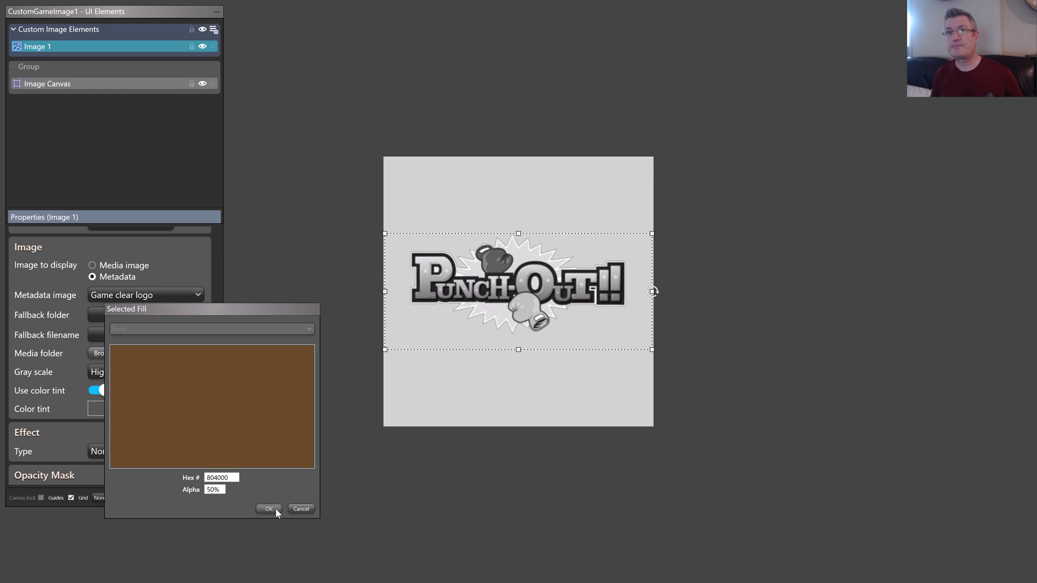
left_click(269, 509)
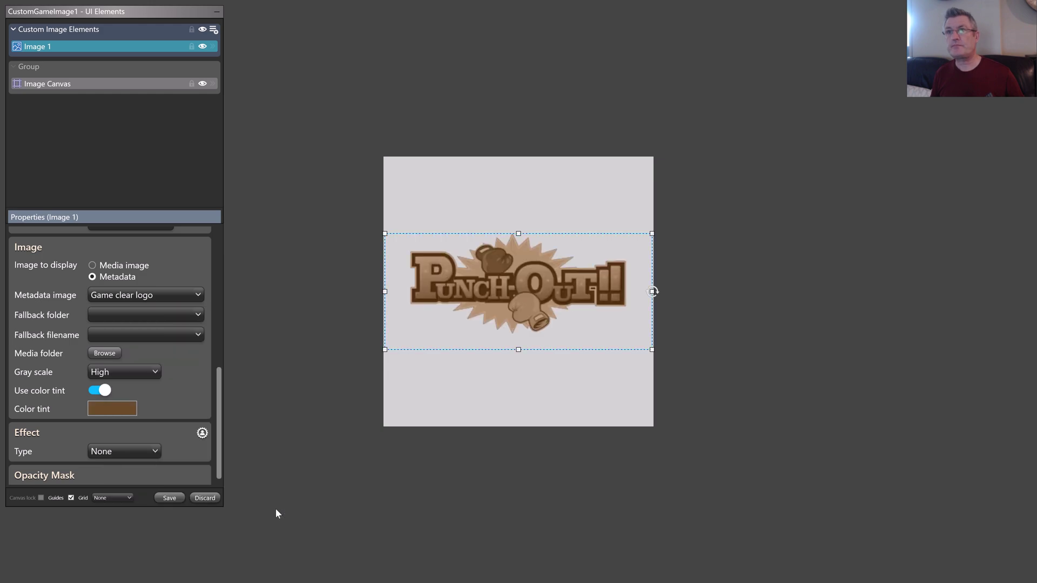
left_click(165, 498)
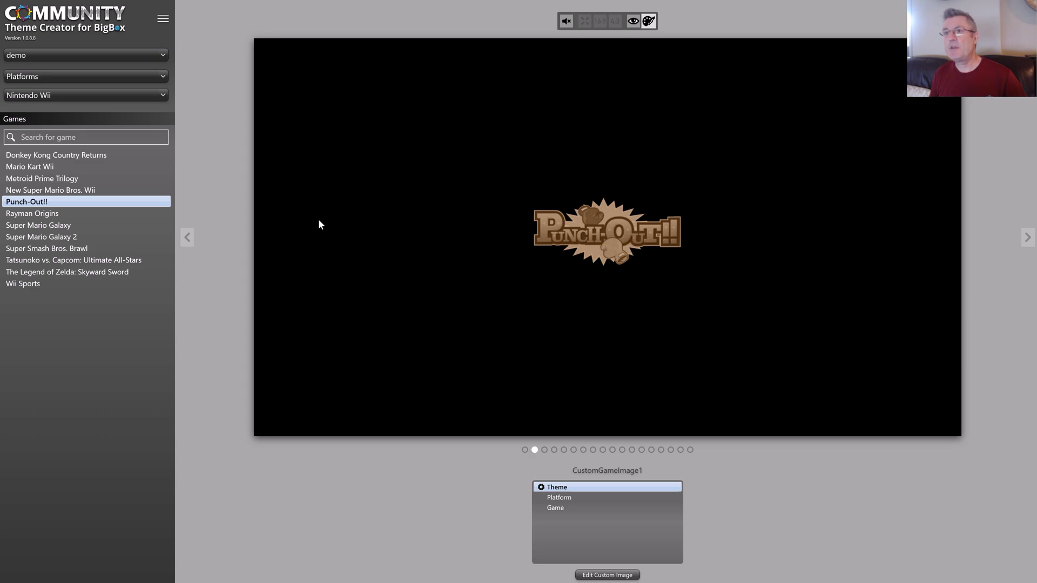
Step: Preview the tinted Wii logos from Rayman Origins through Wii Sports and up to Donkey Kong Country Returns
left_click(92, 214)
left_click(98, 225)
left_click(100, 249)
left_click(101, 260)
left_click(102, 284)
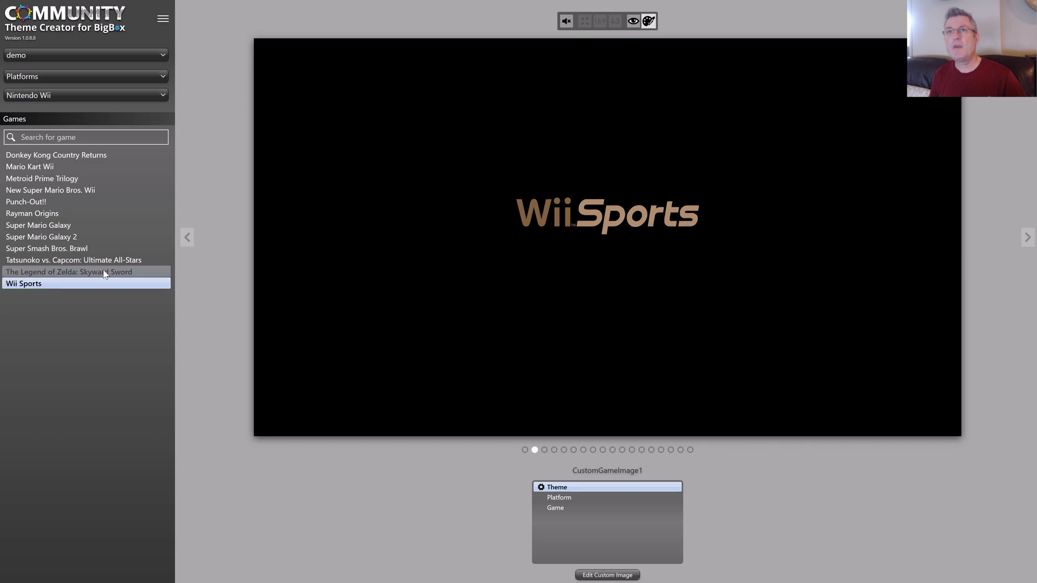
left_click_drag(104, 275, 57, 154)
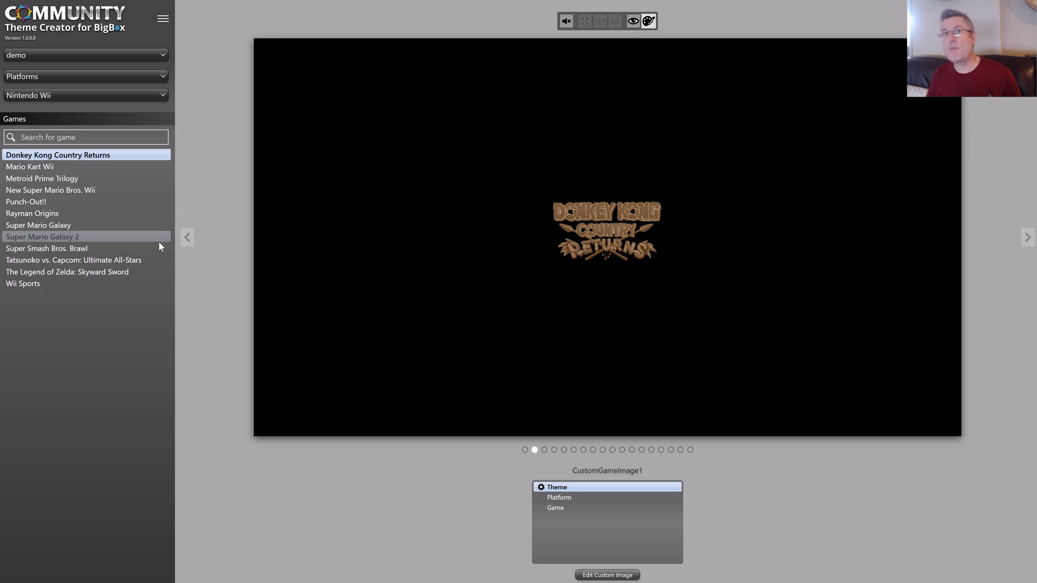
Step: Recheck the Wii logos from Wii Sports up to Donkey Kong Country Returns, ending on New Super Mario Bros. Wii
left_click(56, 282)
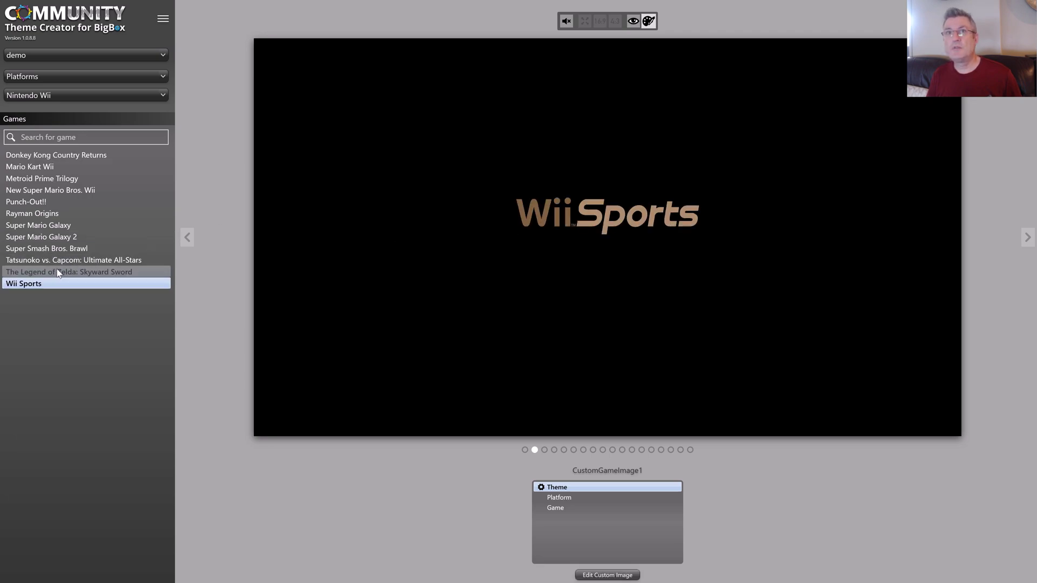
left_click(53, 260)
left_click(41, 225)
left_click(32, 202)
left_click(28, 178)
left_click(25, 156)
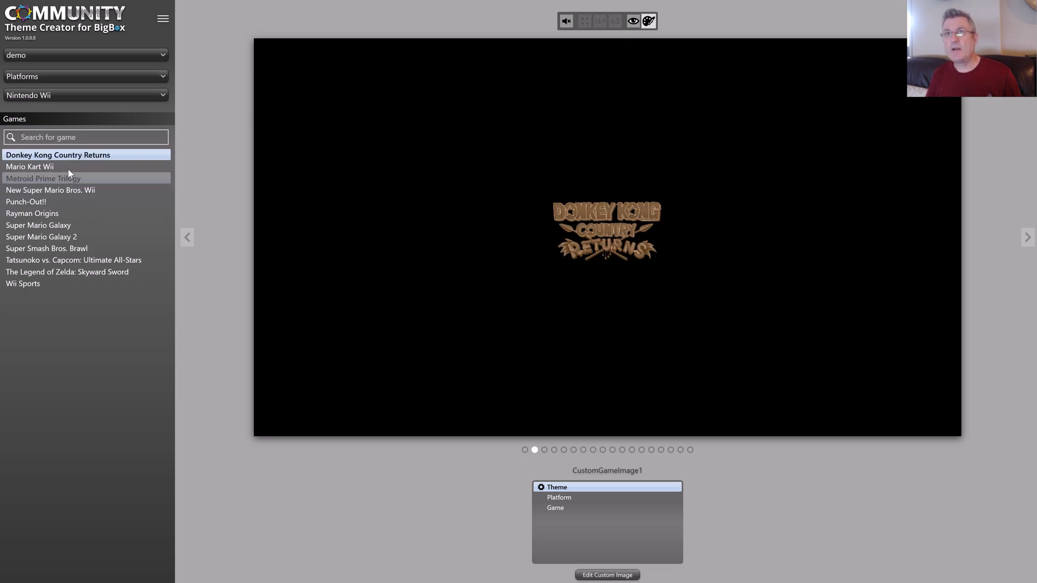
left_click(67, 189)
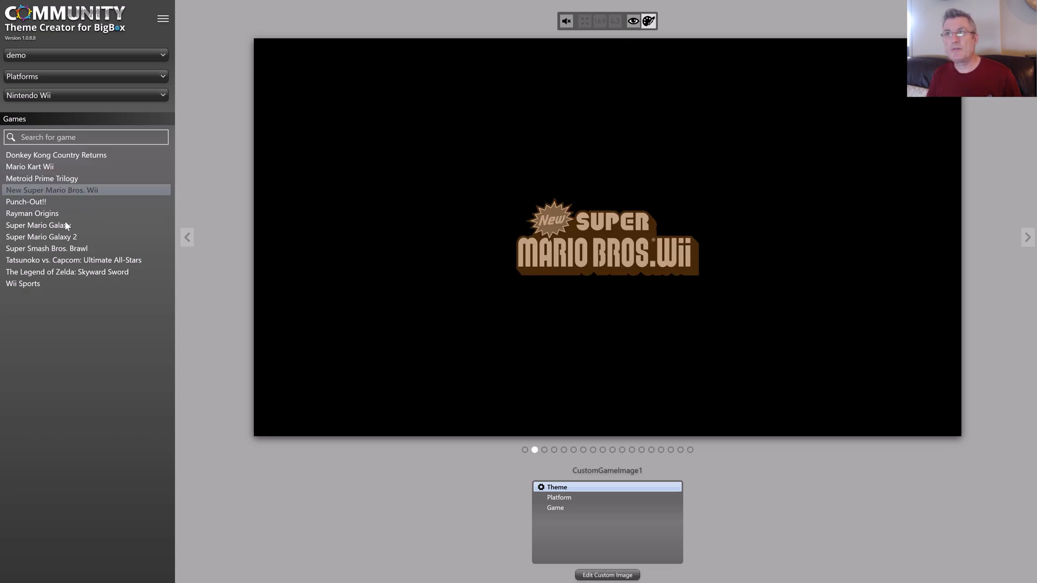
left_click(68, 237)
left_click(68, 249)
left_click(56, 189)
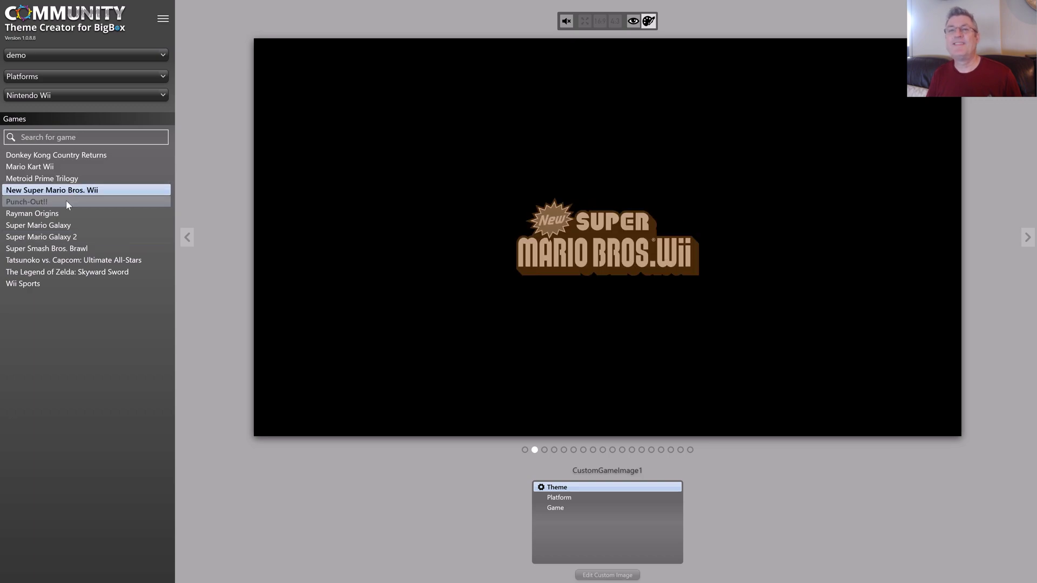
Step: Switch the platform to Sega 32X and preview DarXide through Motocross Championship logos
left_click(68, 96)
left_click(64, 146)
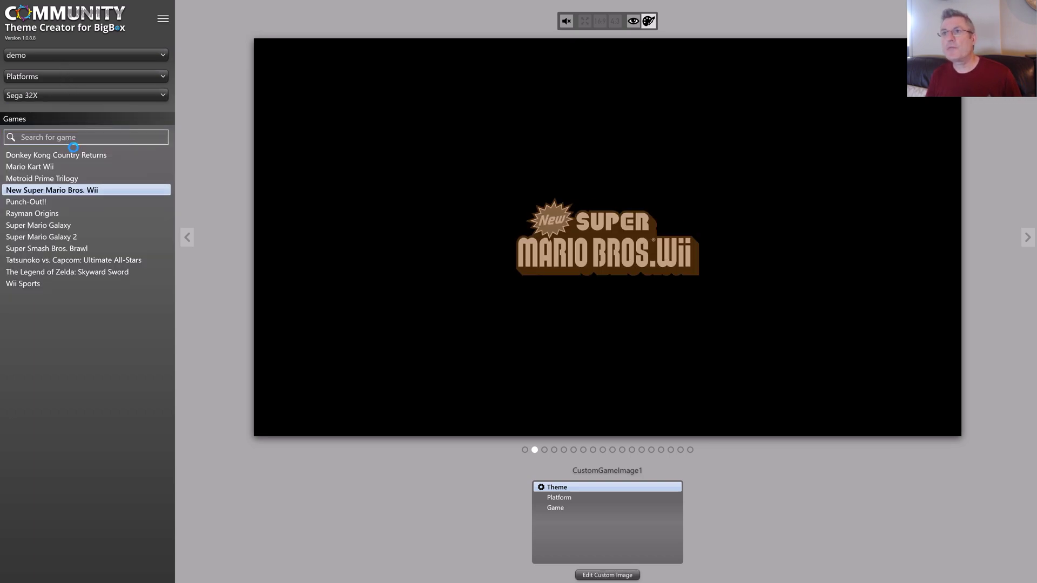
left_click(73, 214)
left_click(73, 223)
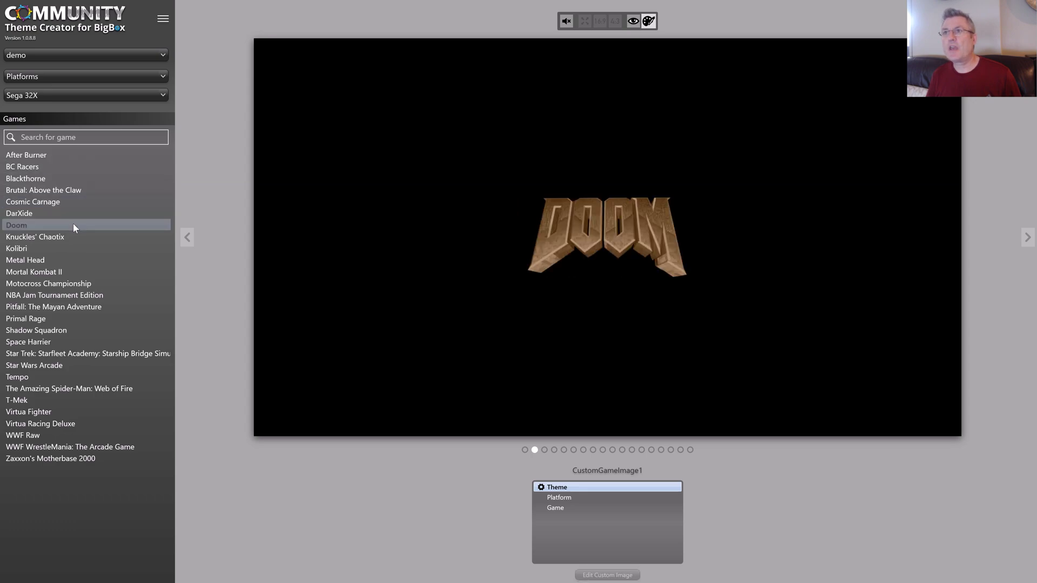
left_click(77, 237)
left_click(79, 249)
left_click(81, 259)
left_click(84, 272)
left_click(85, 284)
Step: Preview the remaining 32X logos, from Space Harrier down to WWF WrestleMania: The Arcade Game
left_click(87, 295)
left_click(85, 307)
left_click(87, 319)
left_click(87, 330)
left_click(90, 342)
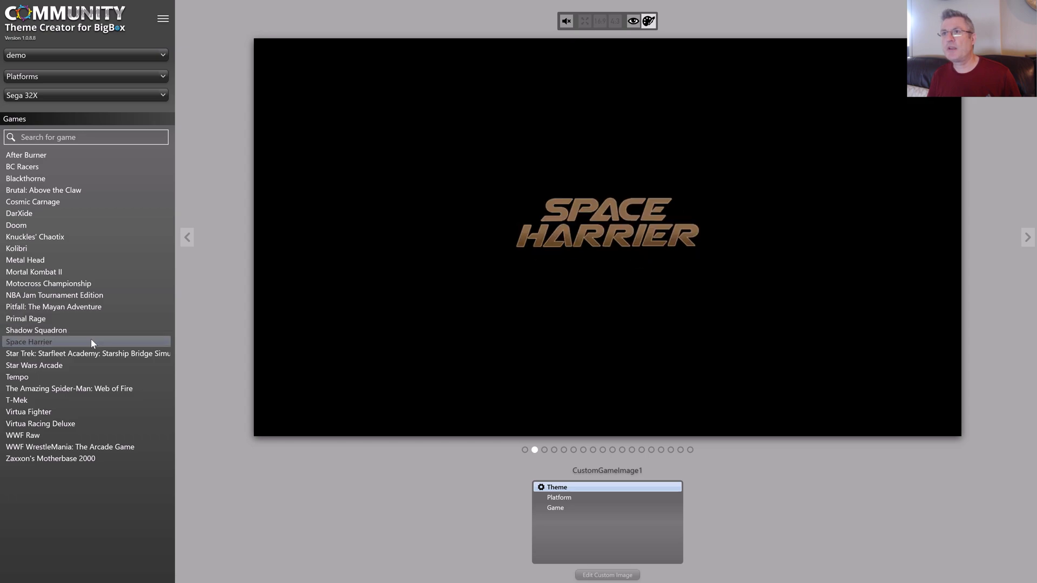
left_click(93, 354)
left_click(96, 365)
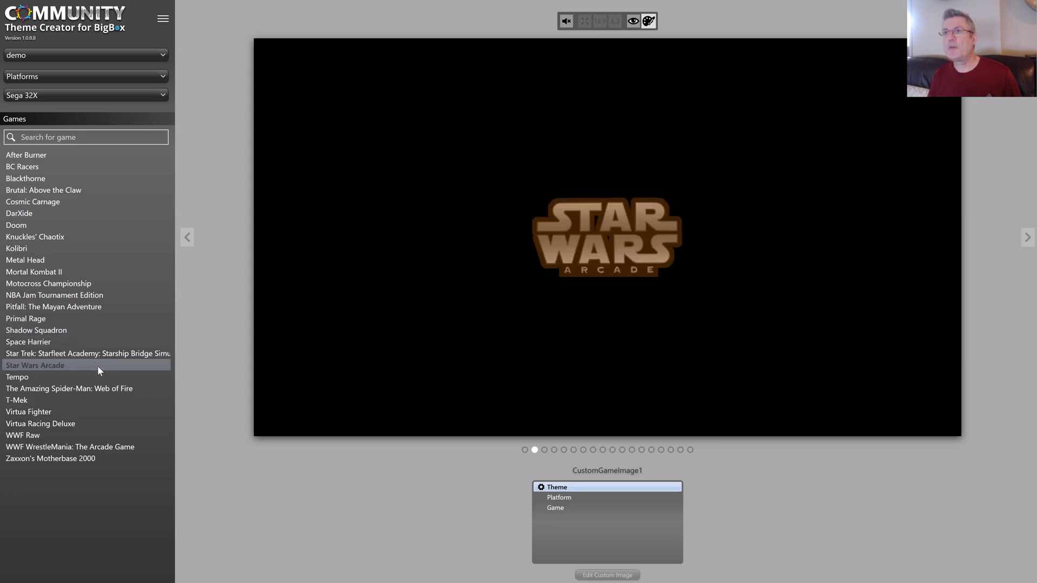
left_click(101, 377)
left_click(105, 389)
left_click(108, 400)
left_click(110, 412)
left_click(110, 423)
left_click(111, 436)
left_click(112, 447)
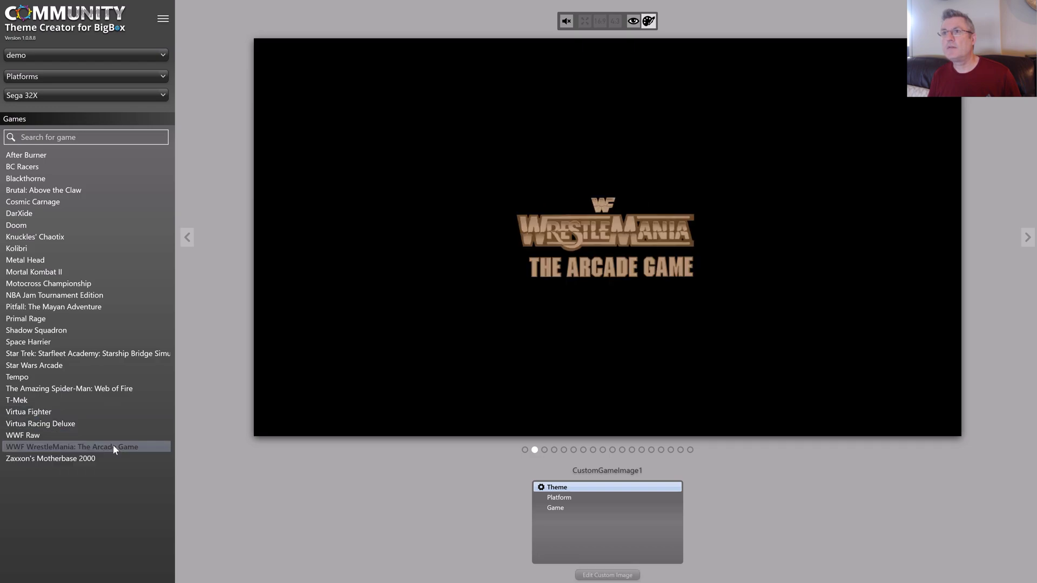
Step: Compare the last few 32X logos, including Zaxxon's Motherbase 2000, and settle on WWF Raw
left_click(113, 435)
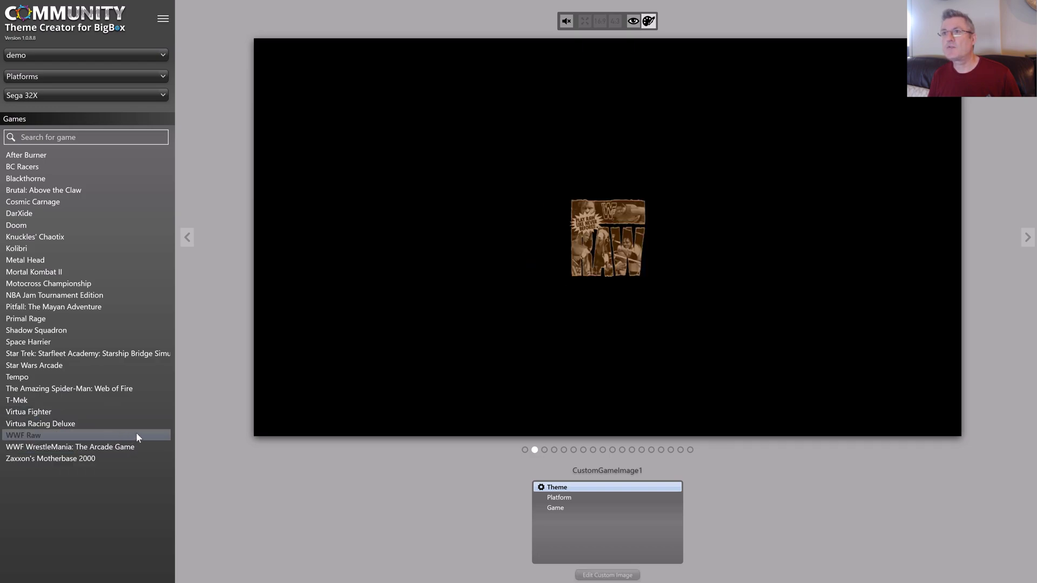
left_click(54, 460)
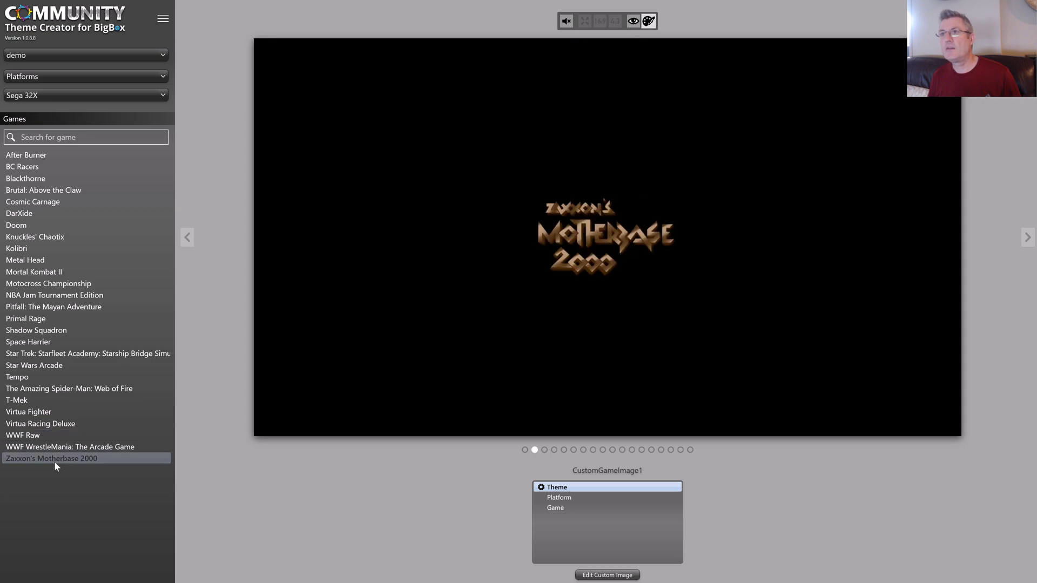
left_click(81, 447)
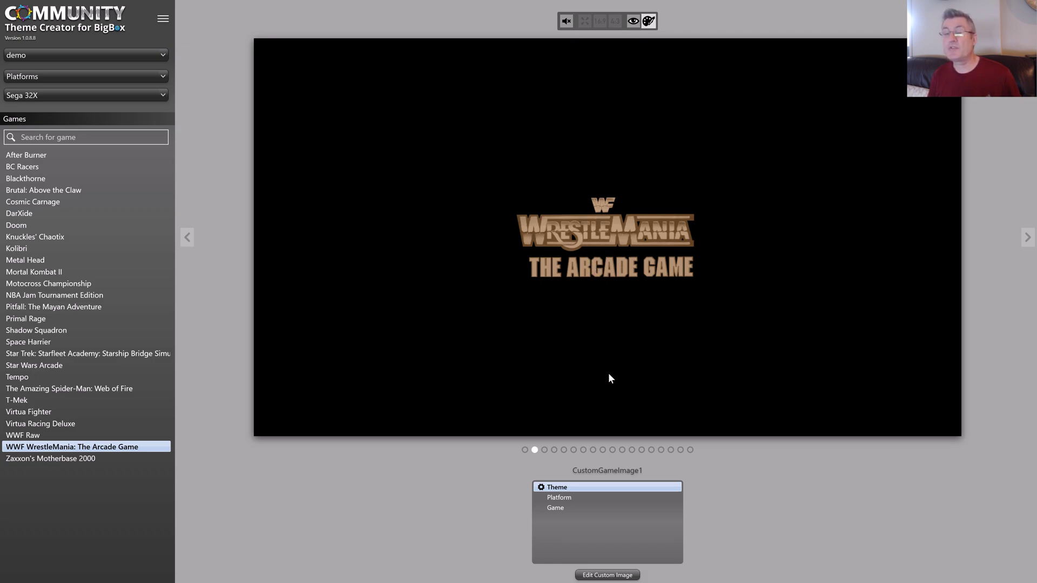
left_click(48, 425)
left_click(49, 434)
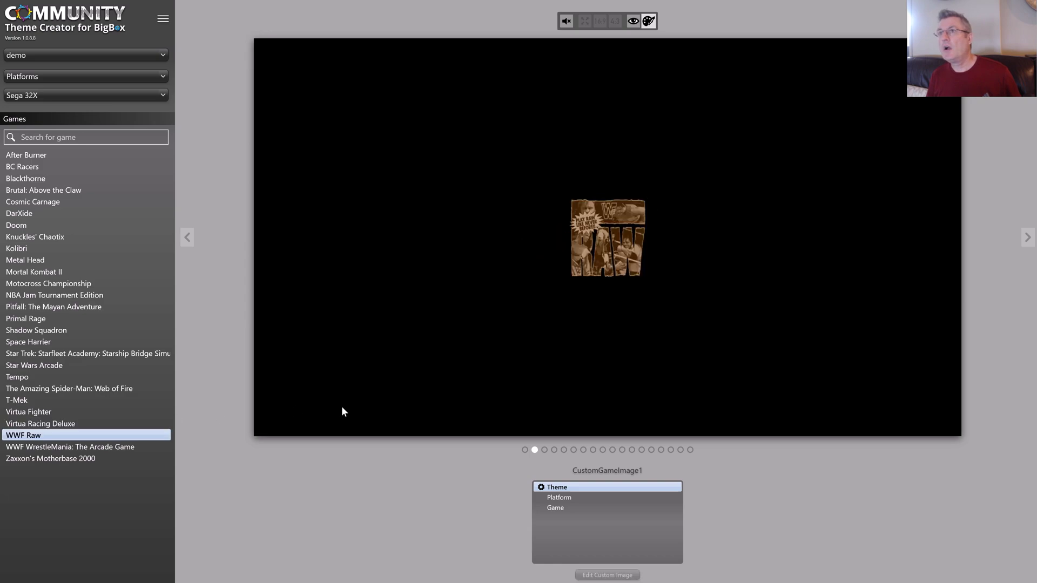
Step: Open the CustomGameImage1 editor for WWF Raw and scroll to the Image, Effect and Opacity Mask properties
left_click(618, 576)
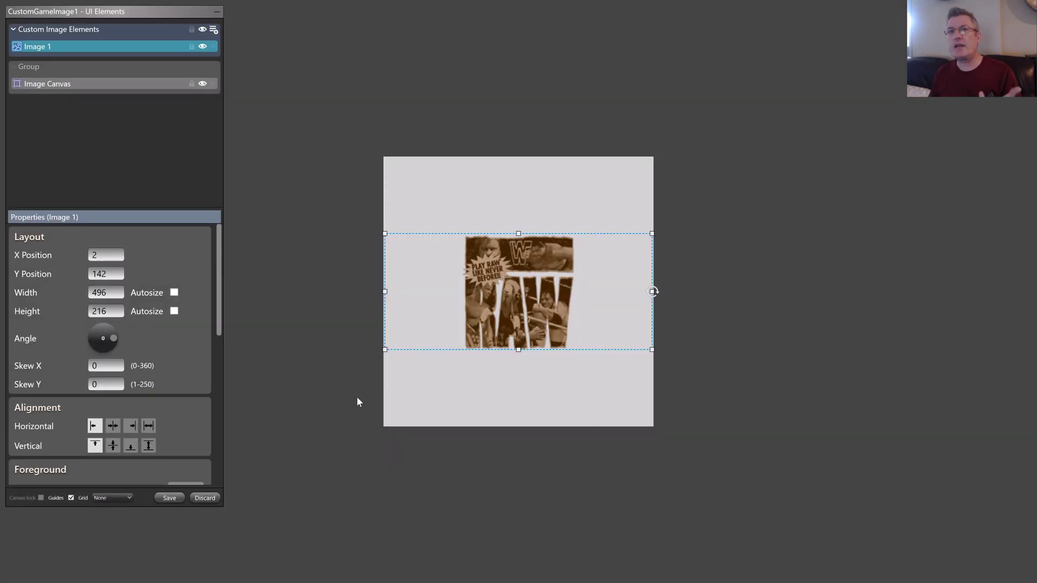
left_click_drag(219, 324, 222, 481)
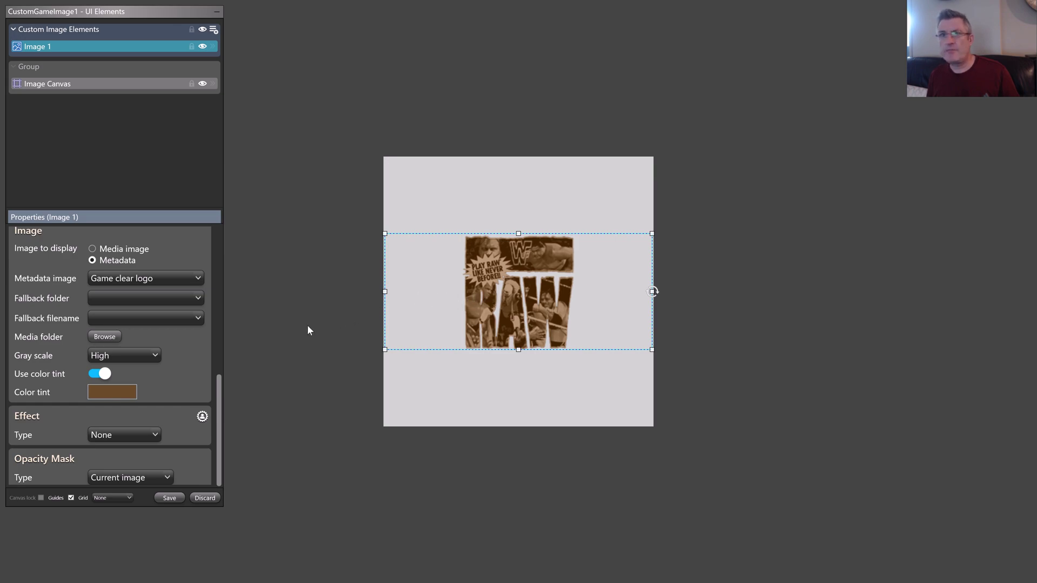
scroll(179, 425, "down", 1)
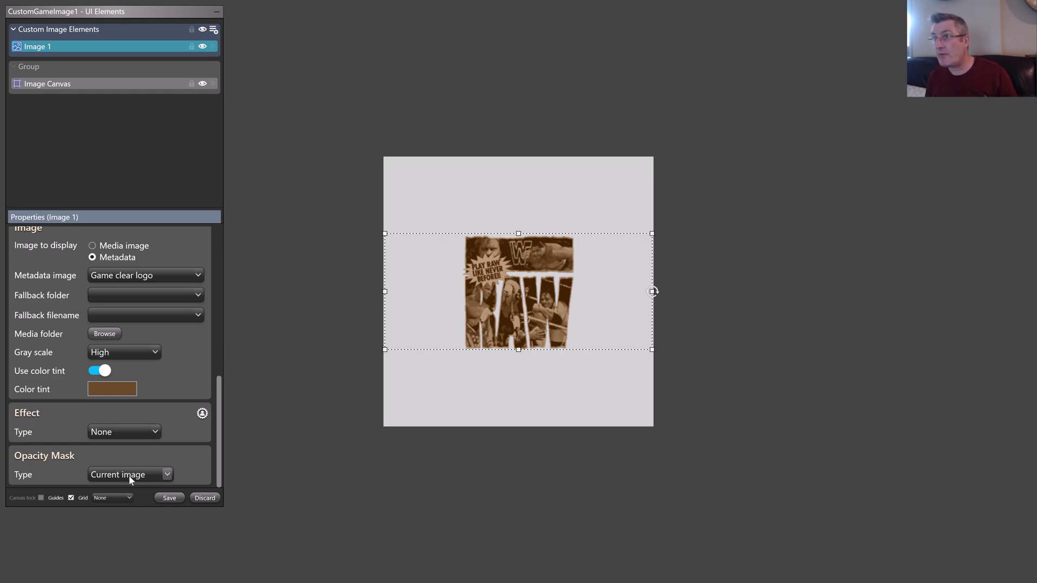
Step: Toggle the colour tint off and back on, then try the brown tint at 100% alpha
left_click(102, 371)
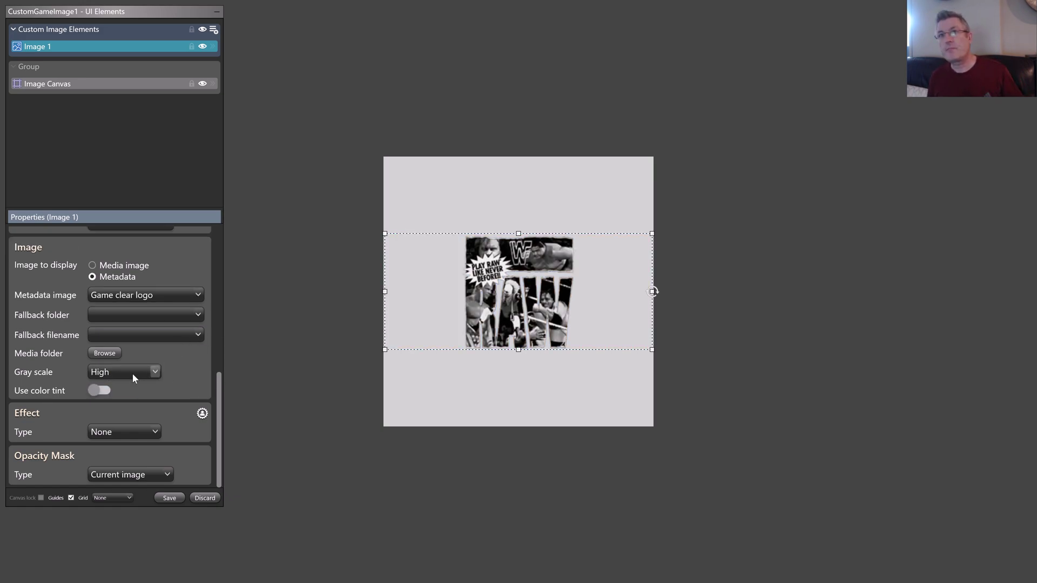
left_click(101, 394)
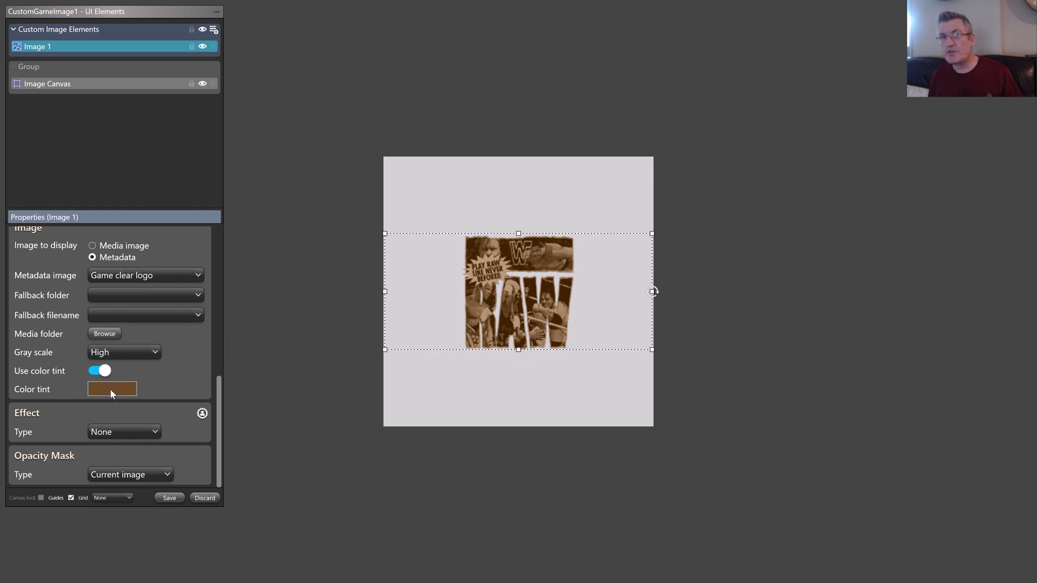
left_click(111, 390)
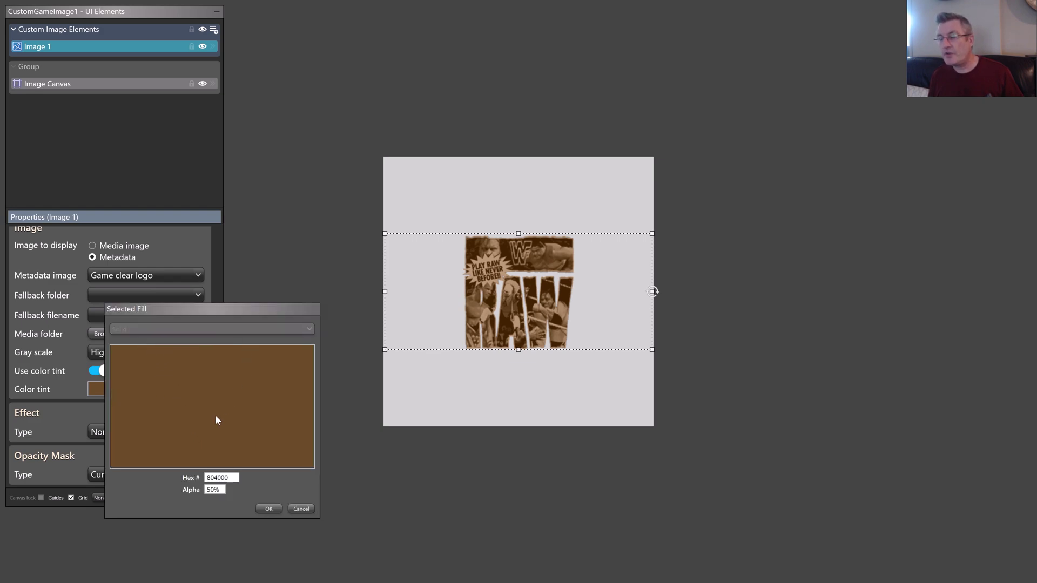
left_click_drag(223, 490, 206, 491)
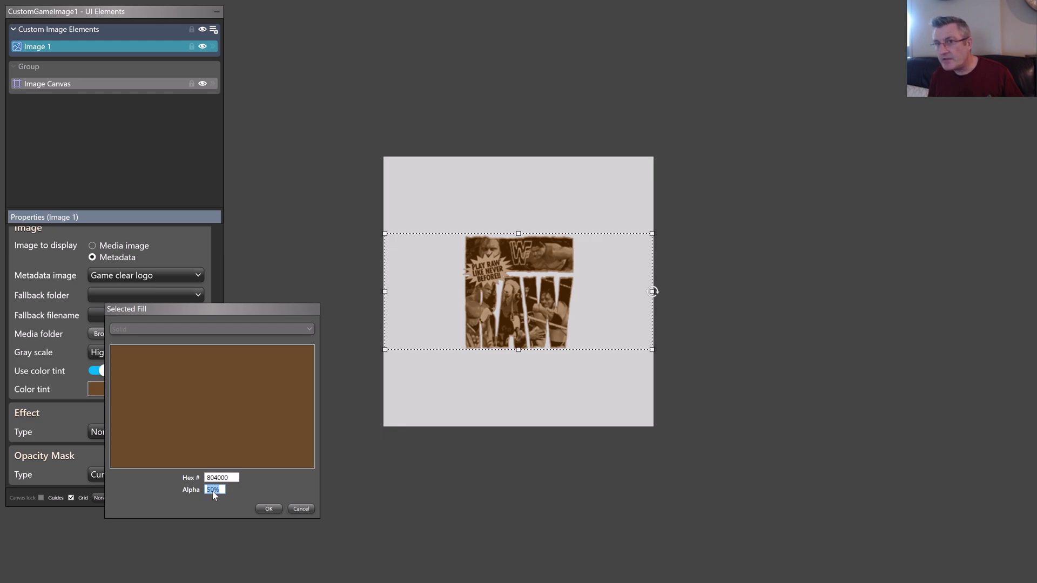
type("100")
key("Tab")
left_click(274, 508)
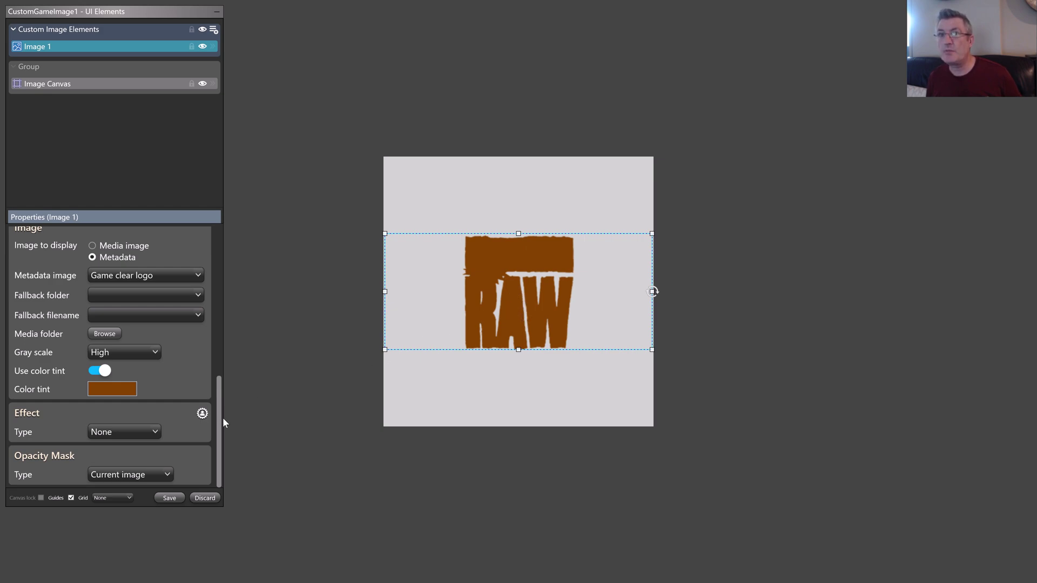
Step: Lower the brown tint's alpha to 25%
left_click(121, 388)
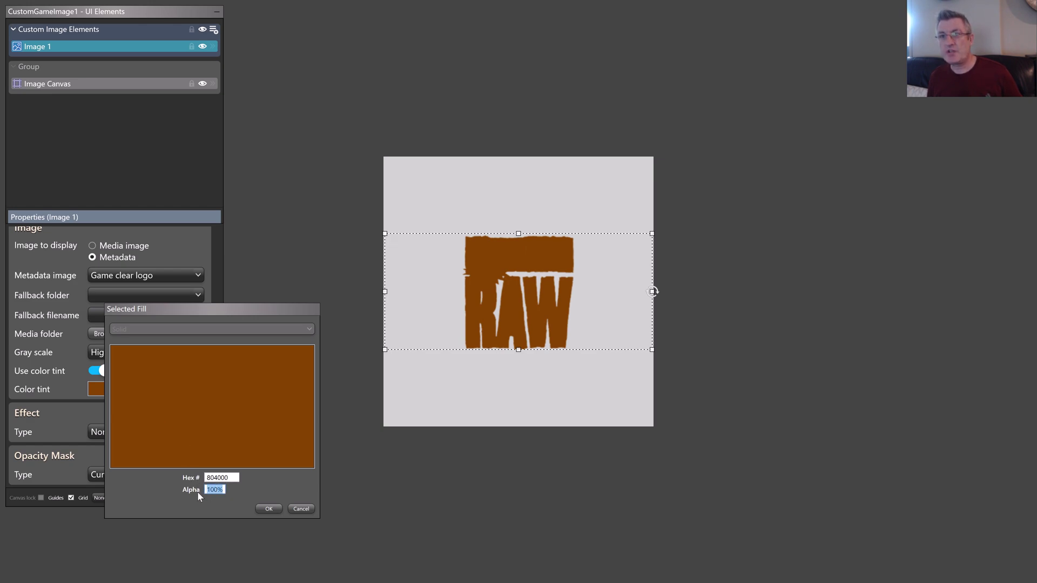
type("25")
key("Tab")
left_click(268, 508)
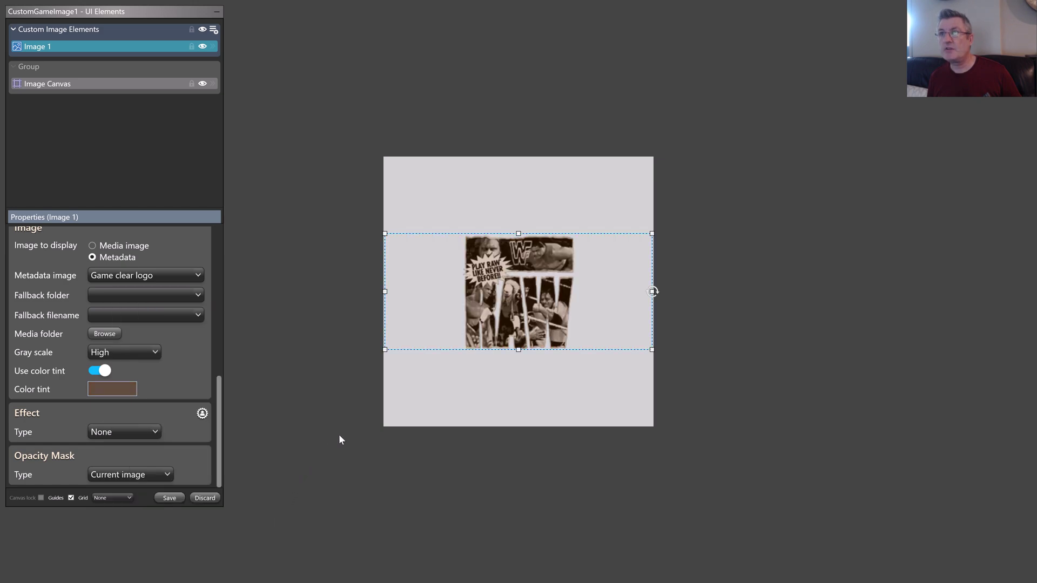